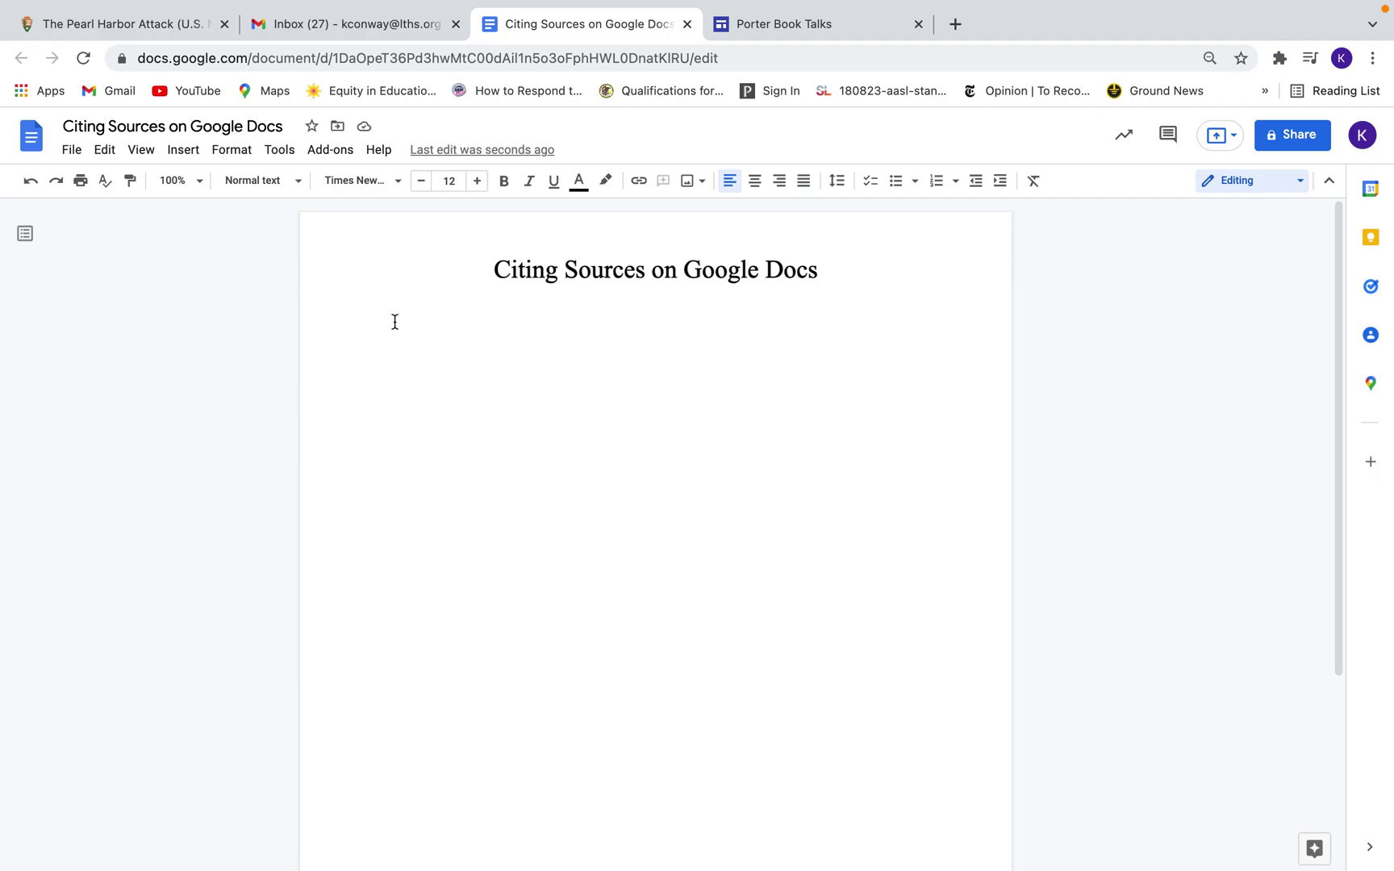
Open the Citations sidebar from the Tools menu and keep MLA (8th ed.) as the style
left_click(284, 153)
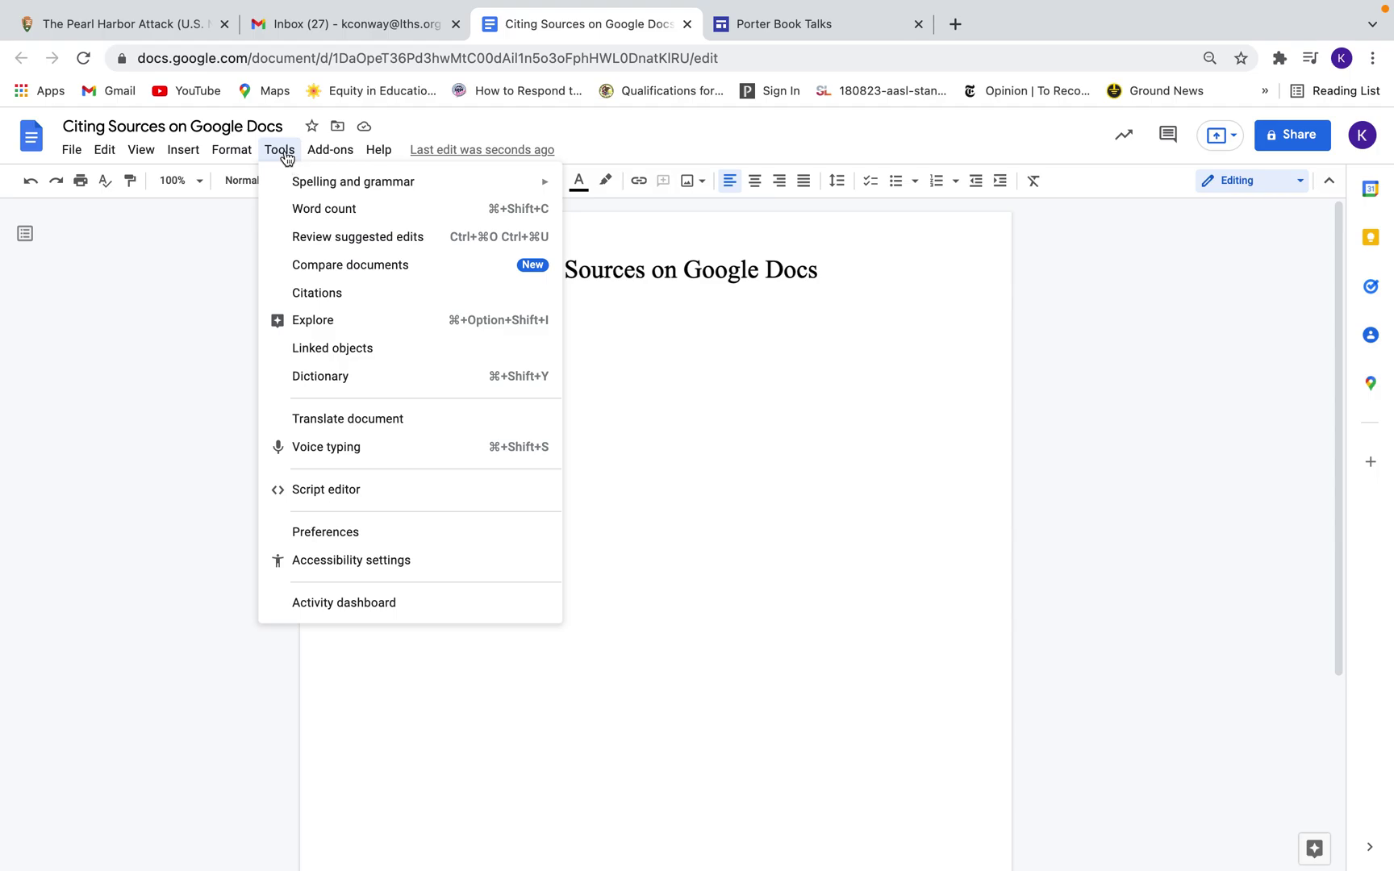
left_click(352, 295)
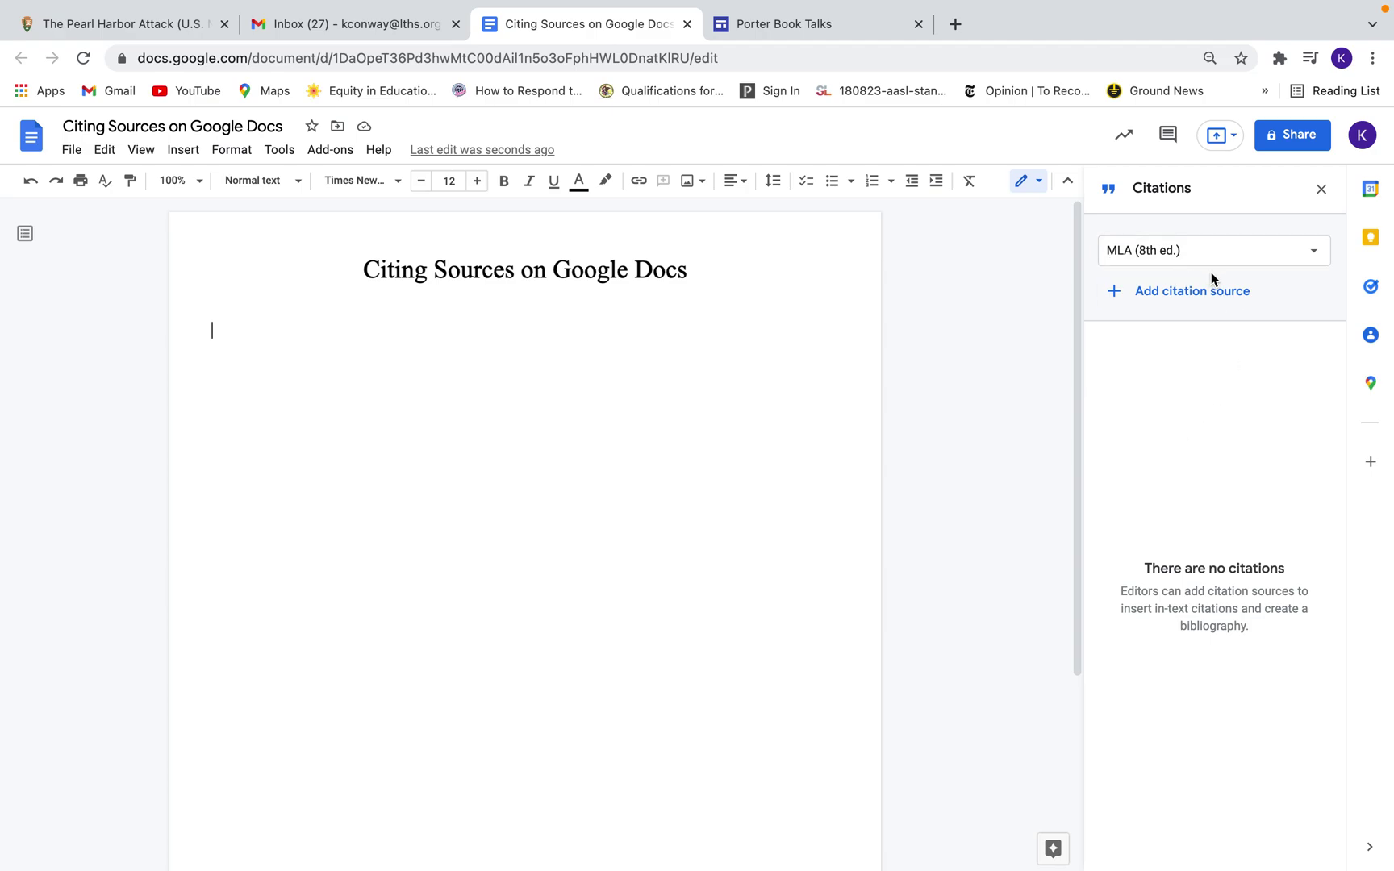
left_click(1247, 261)
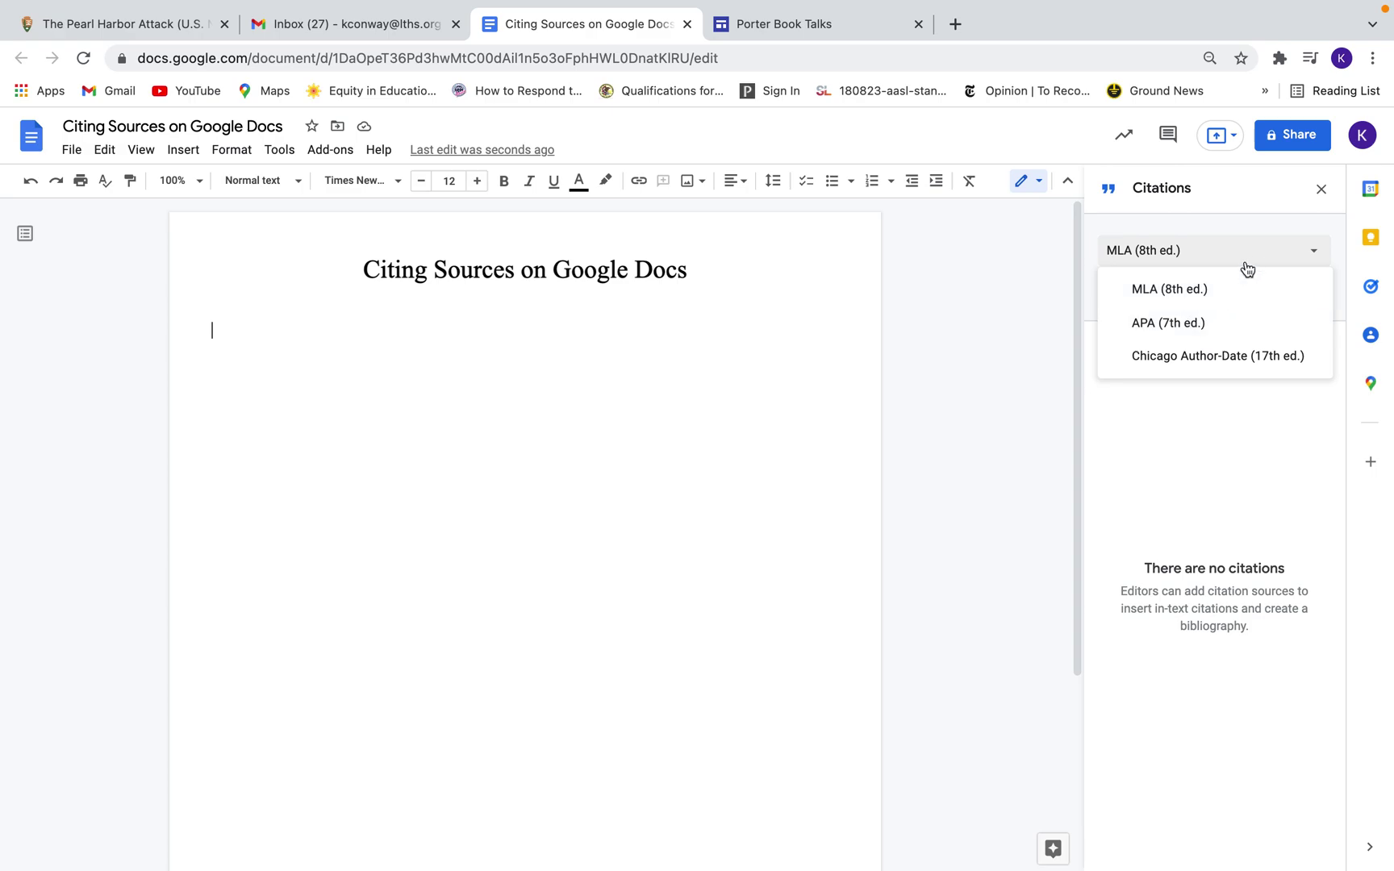
left_click(1248, 251)
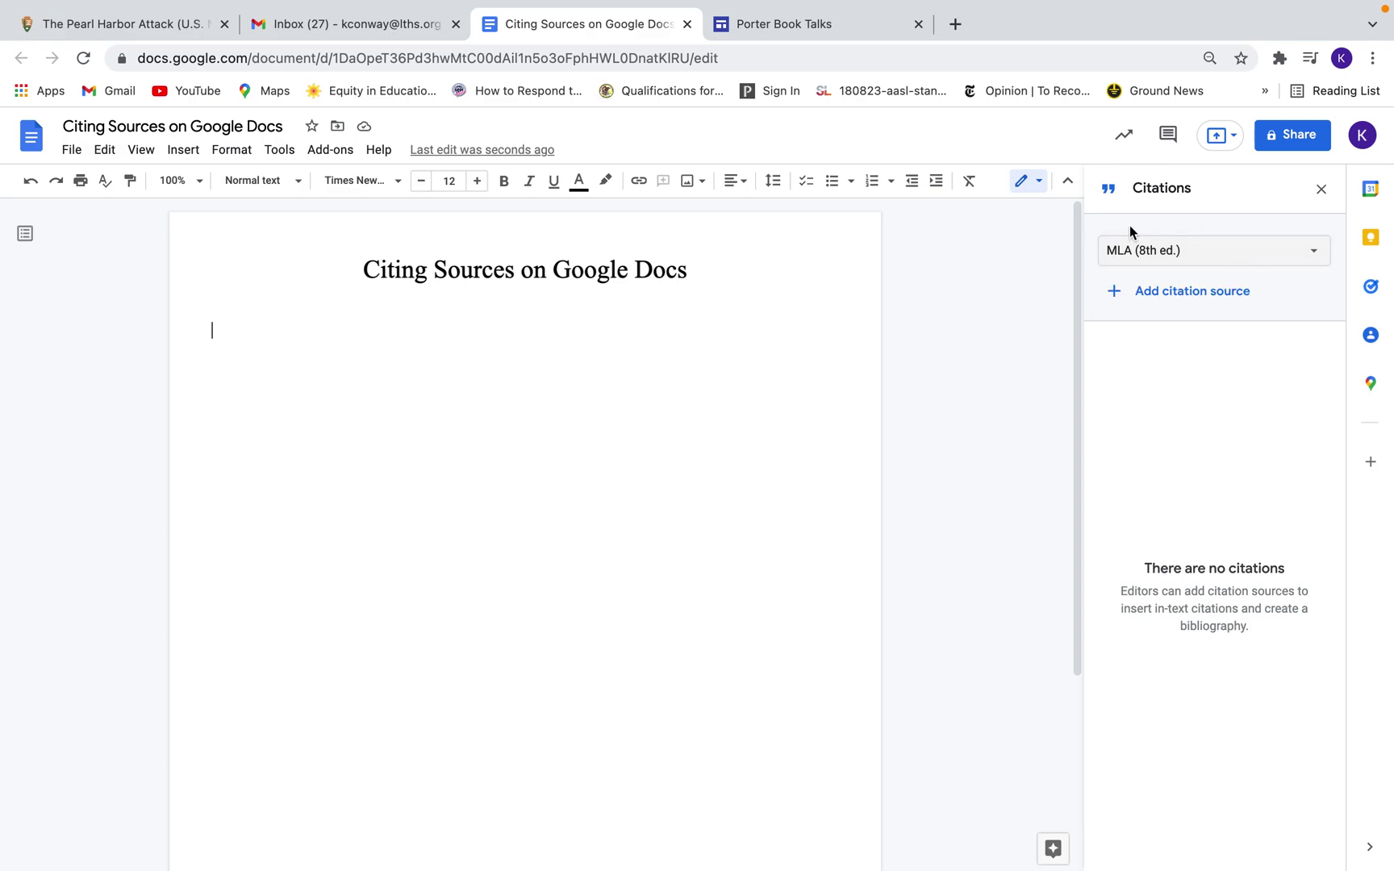
Start a new citation source and set its source type to Website
left_click(1134, 305)
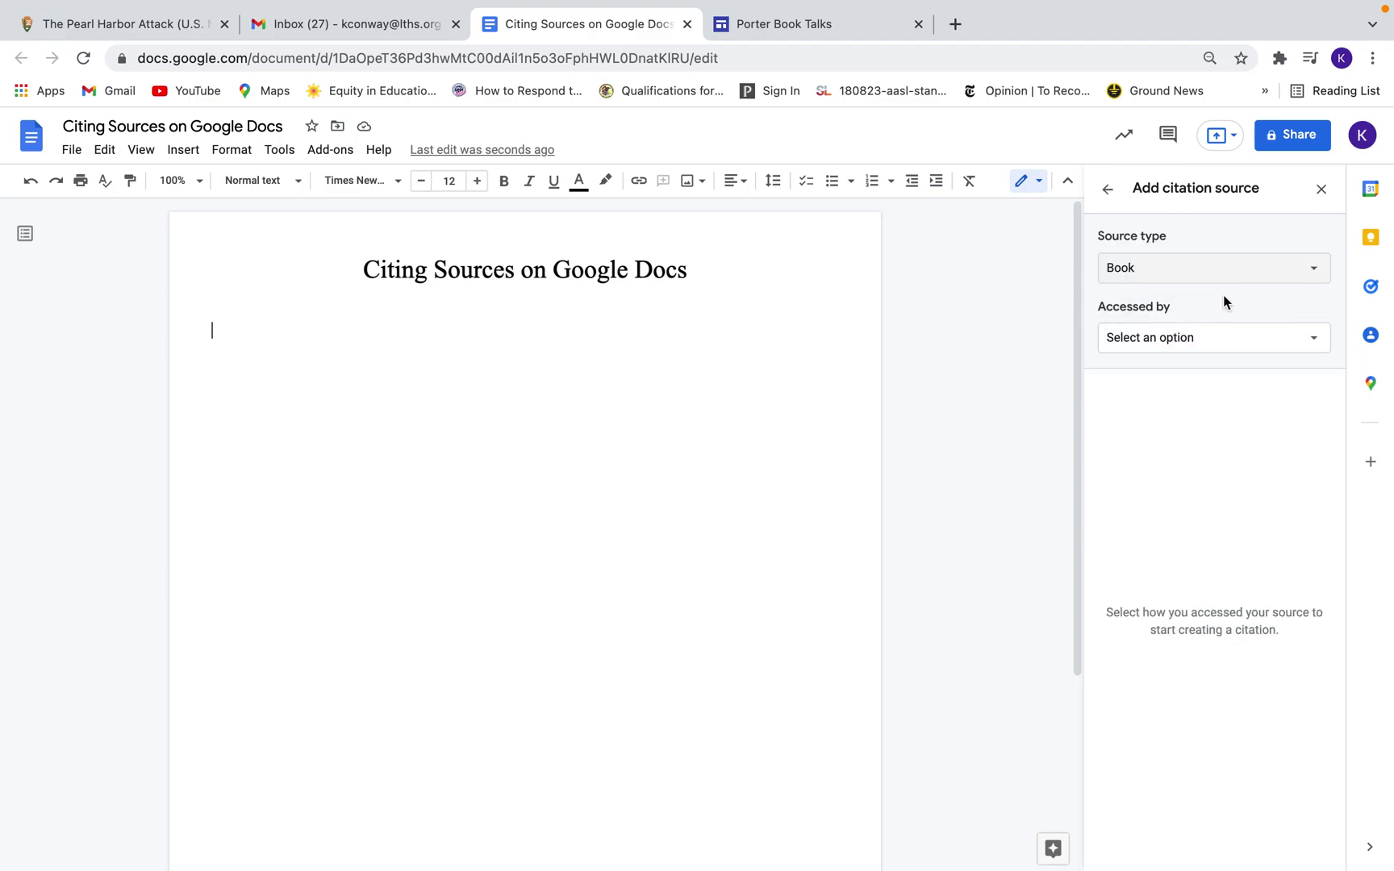
left_click(1264, 281)
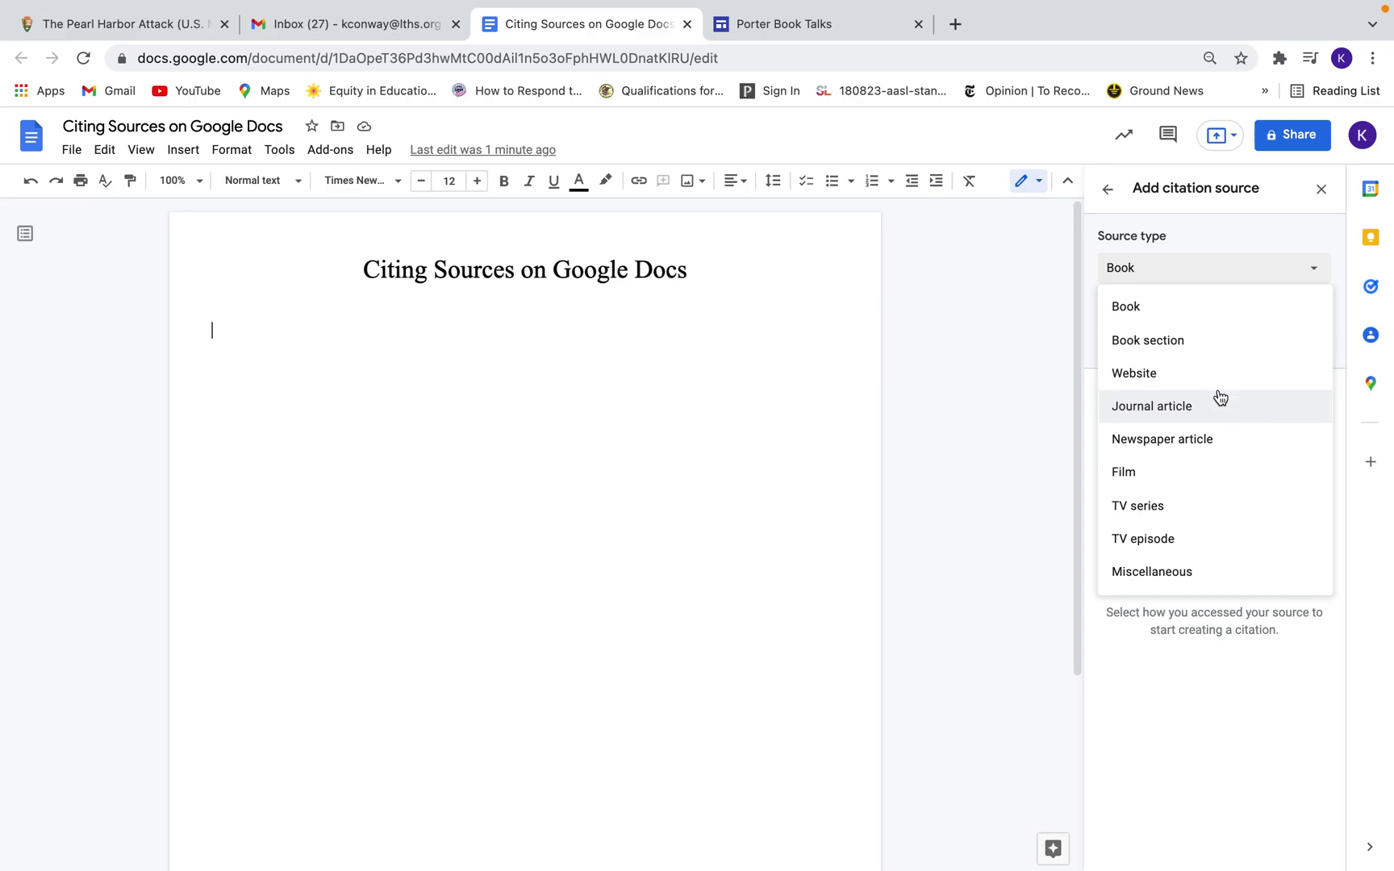
left_click(1189, 384)
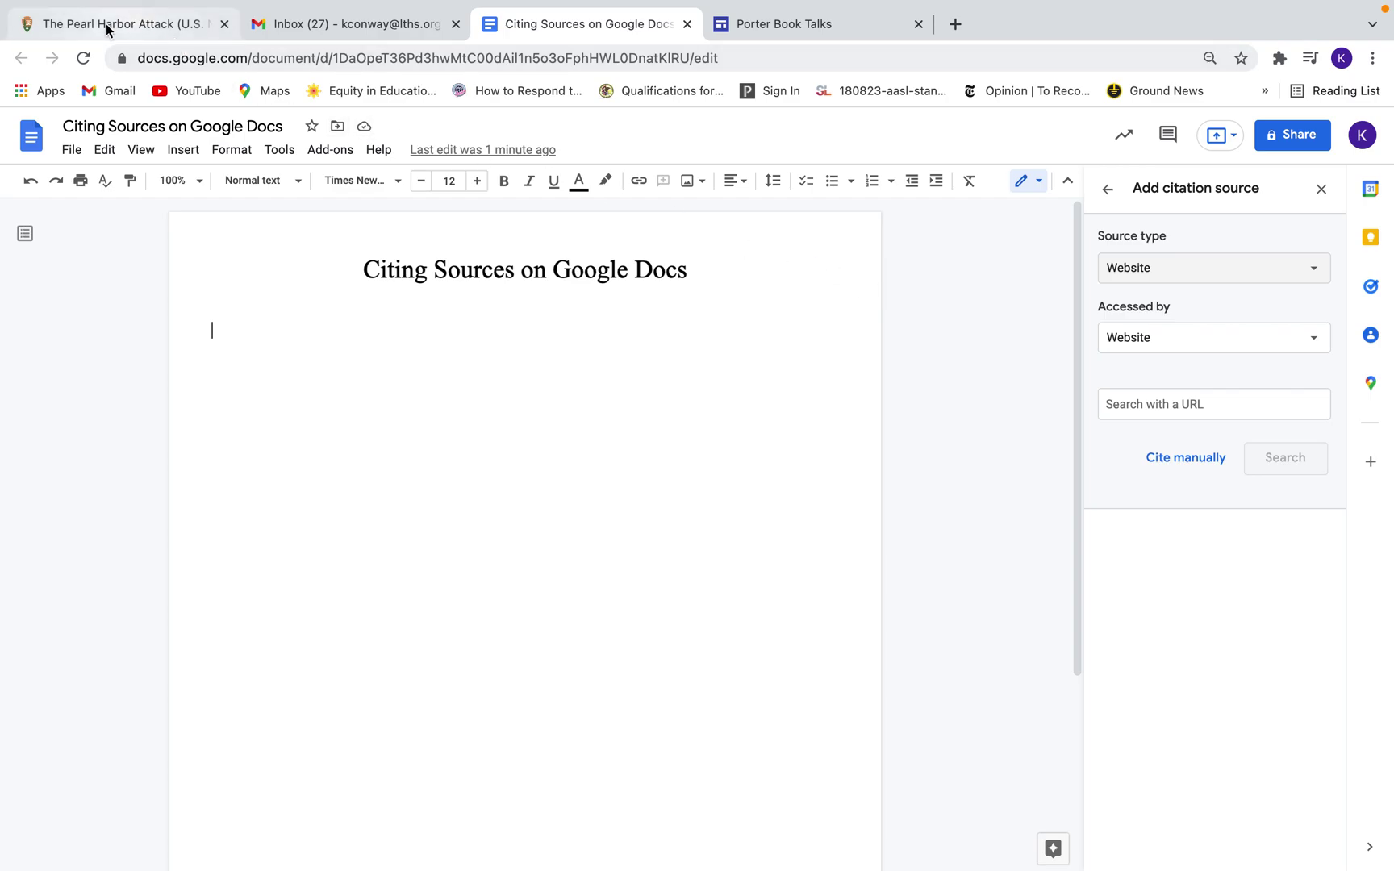
Copy the NPS Pearl Harbor Attack article's URL and prepare to paste it into the citation URL field
left_click(144, 16)
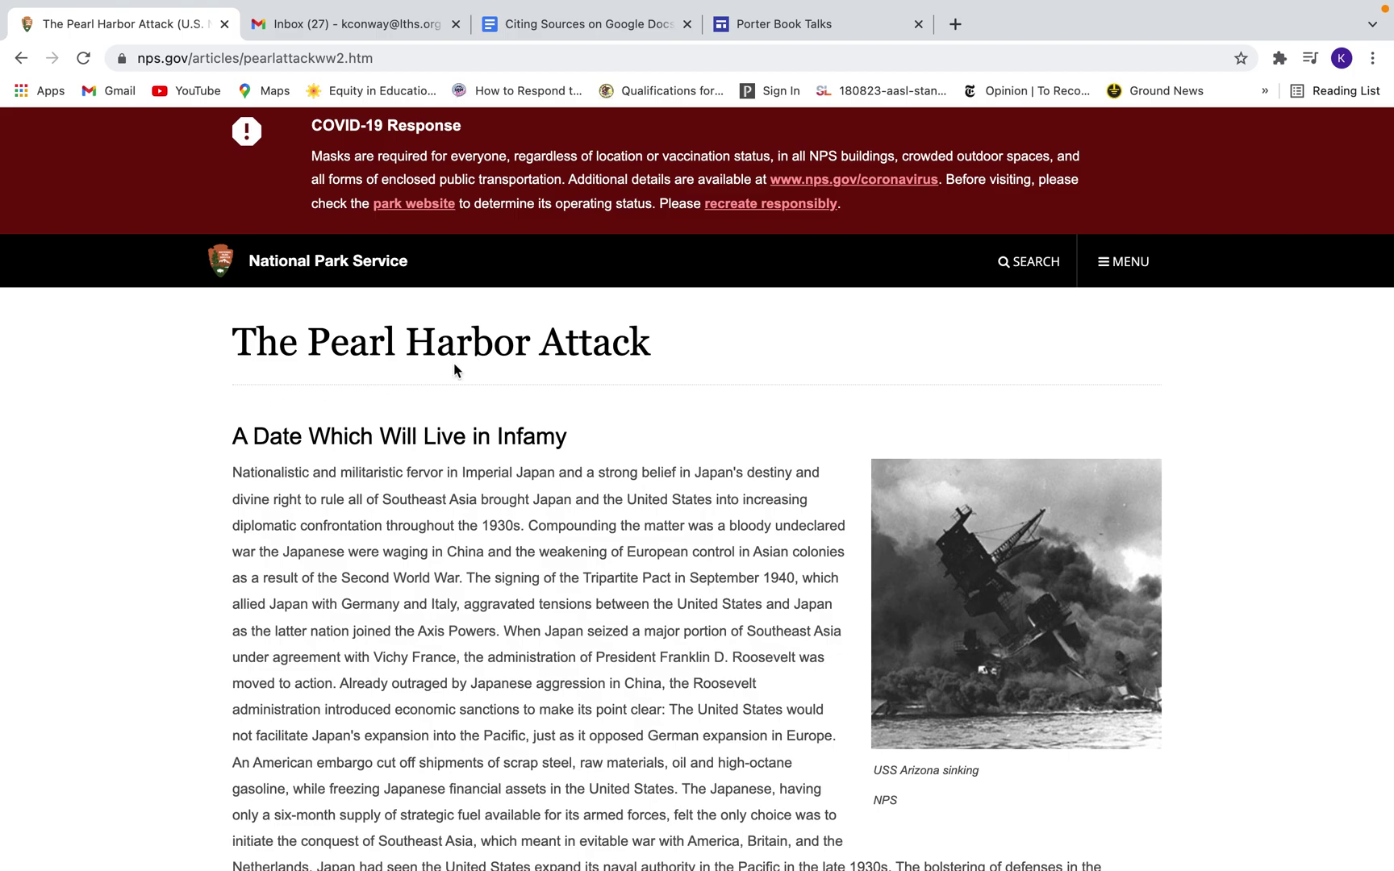
left_click(390, 57)
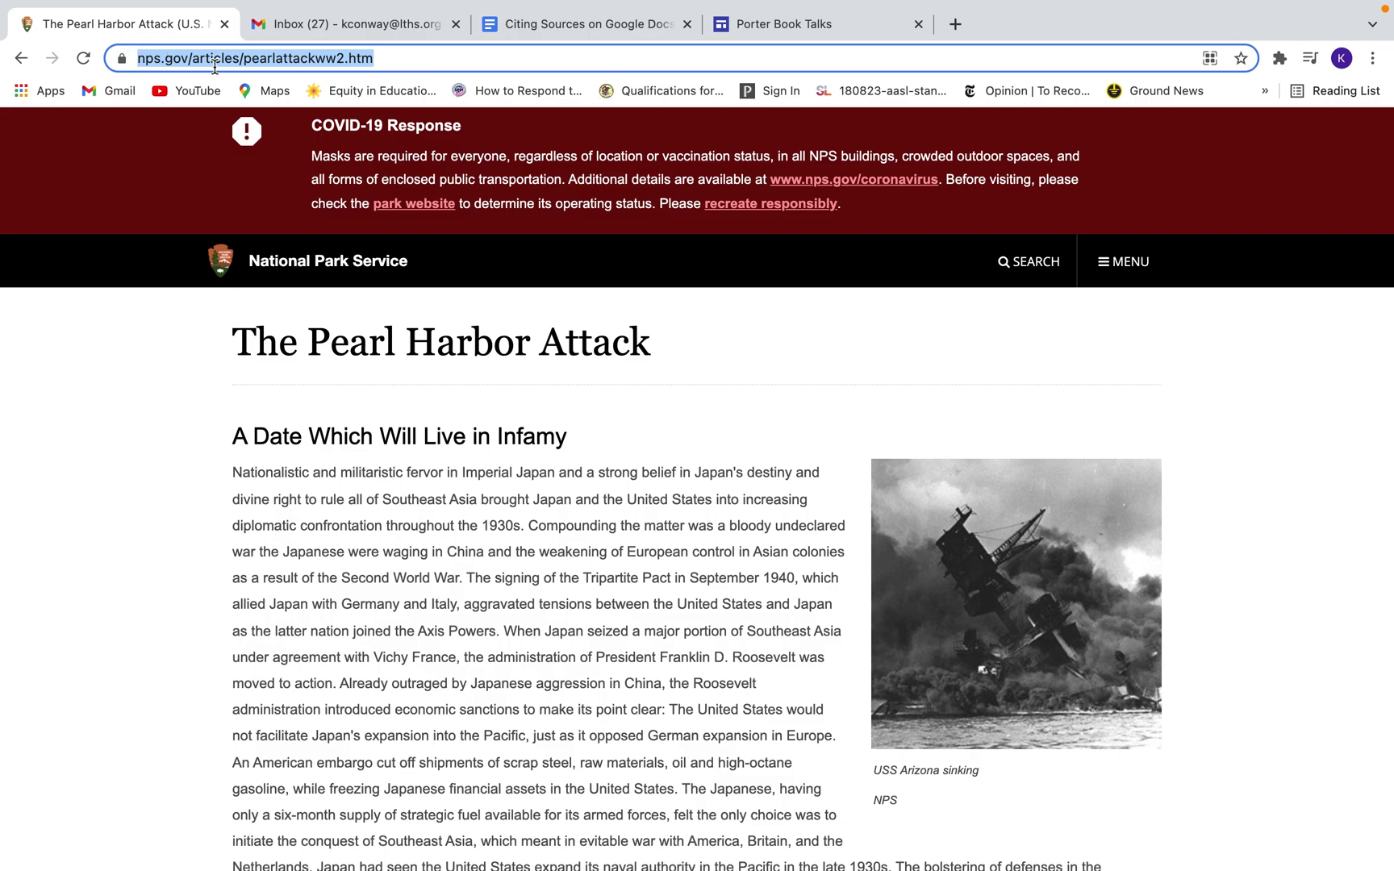
right_click(215, 64)
left_click(246, 193)
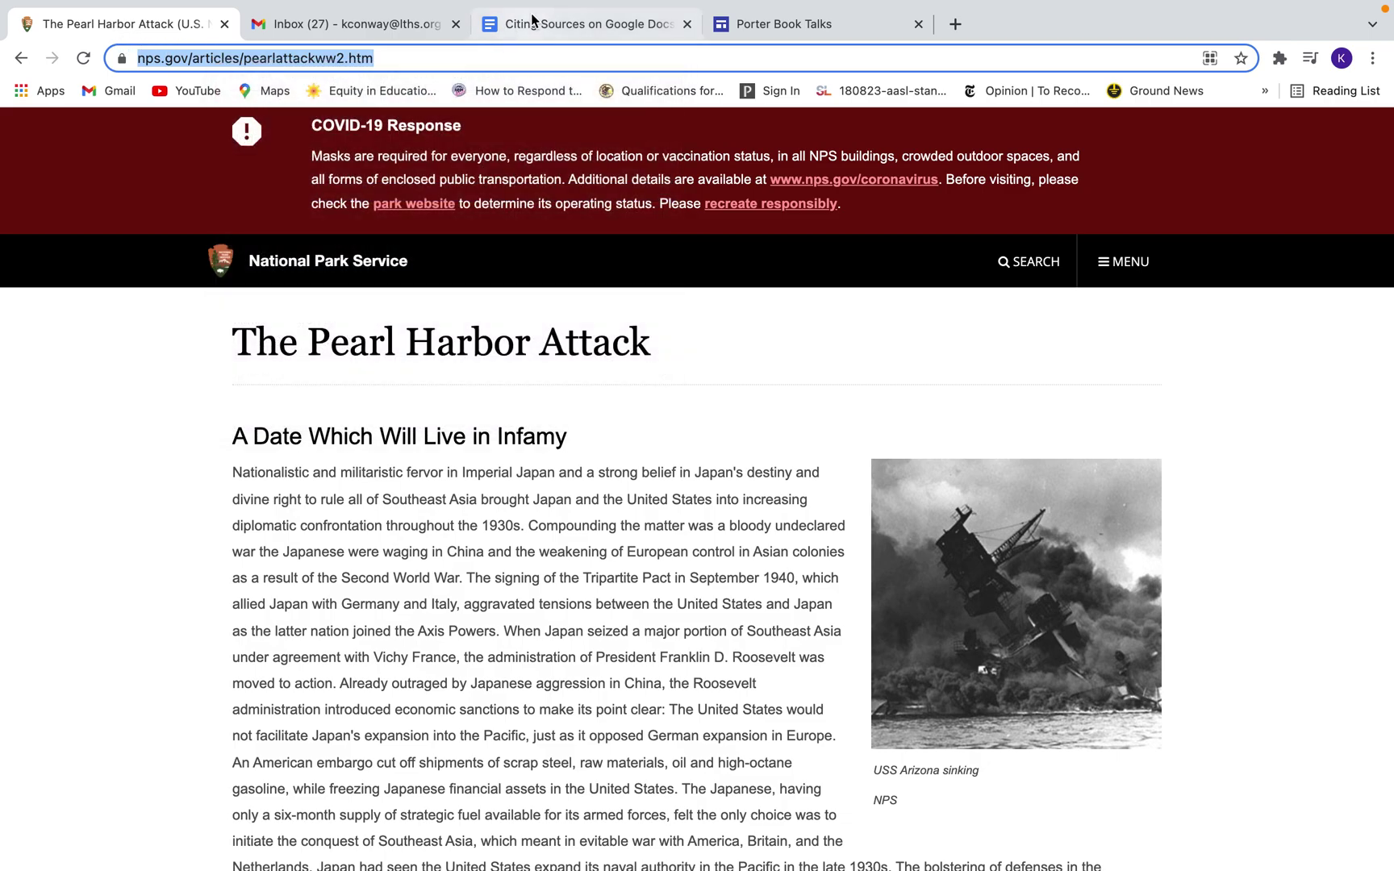
left_click(549, 24)
left_click(1152, 405)
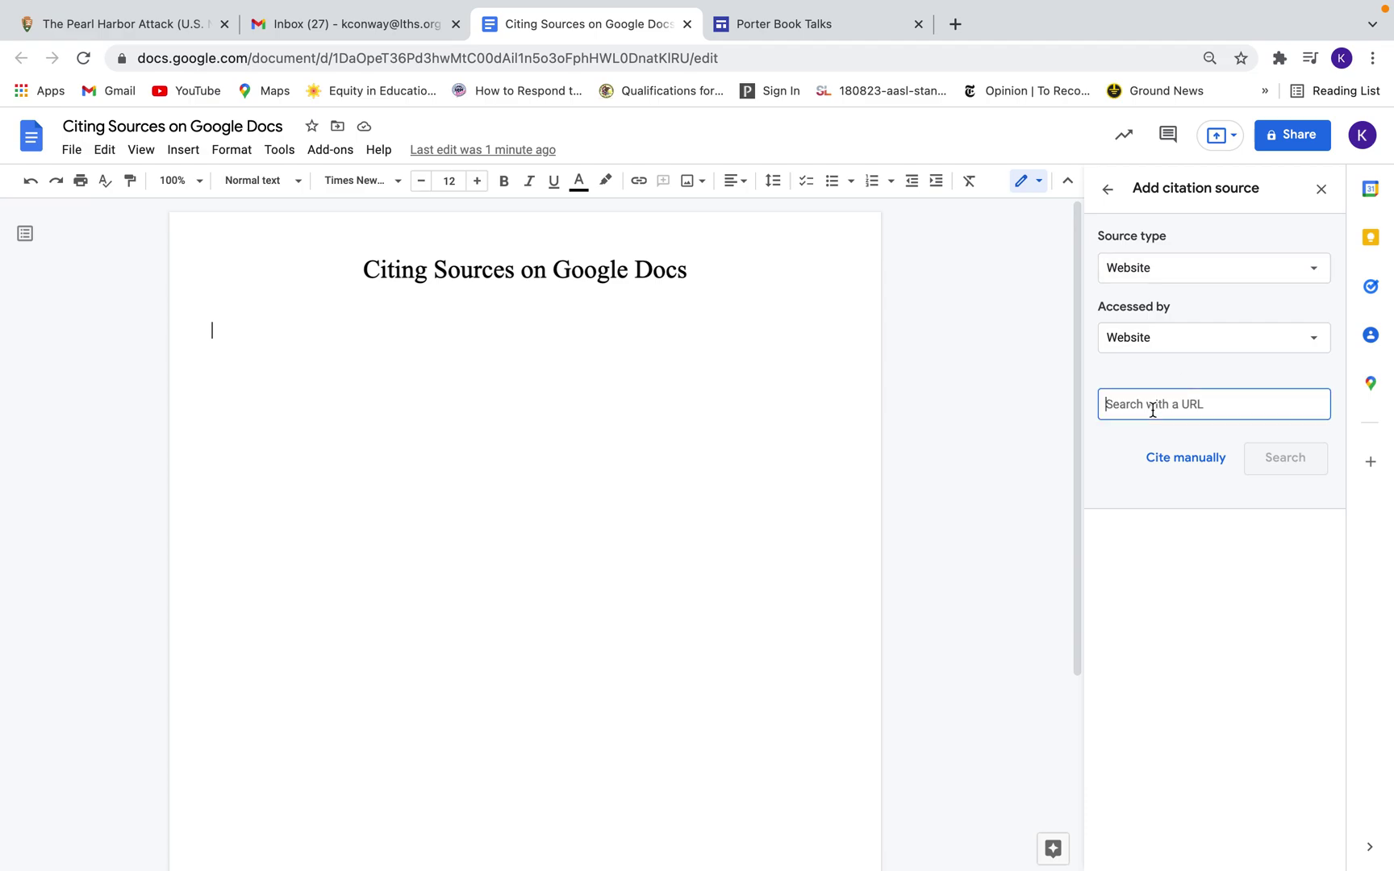
right_click(1152, 410)
Paste nps.gov/articles/pearlattackww2.htm, fetch its details and fill the website form, accessed December 9, 2021
left_click(1182, 551)
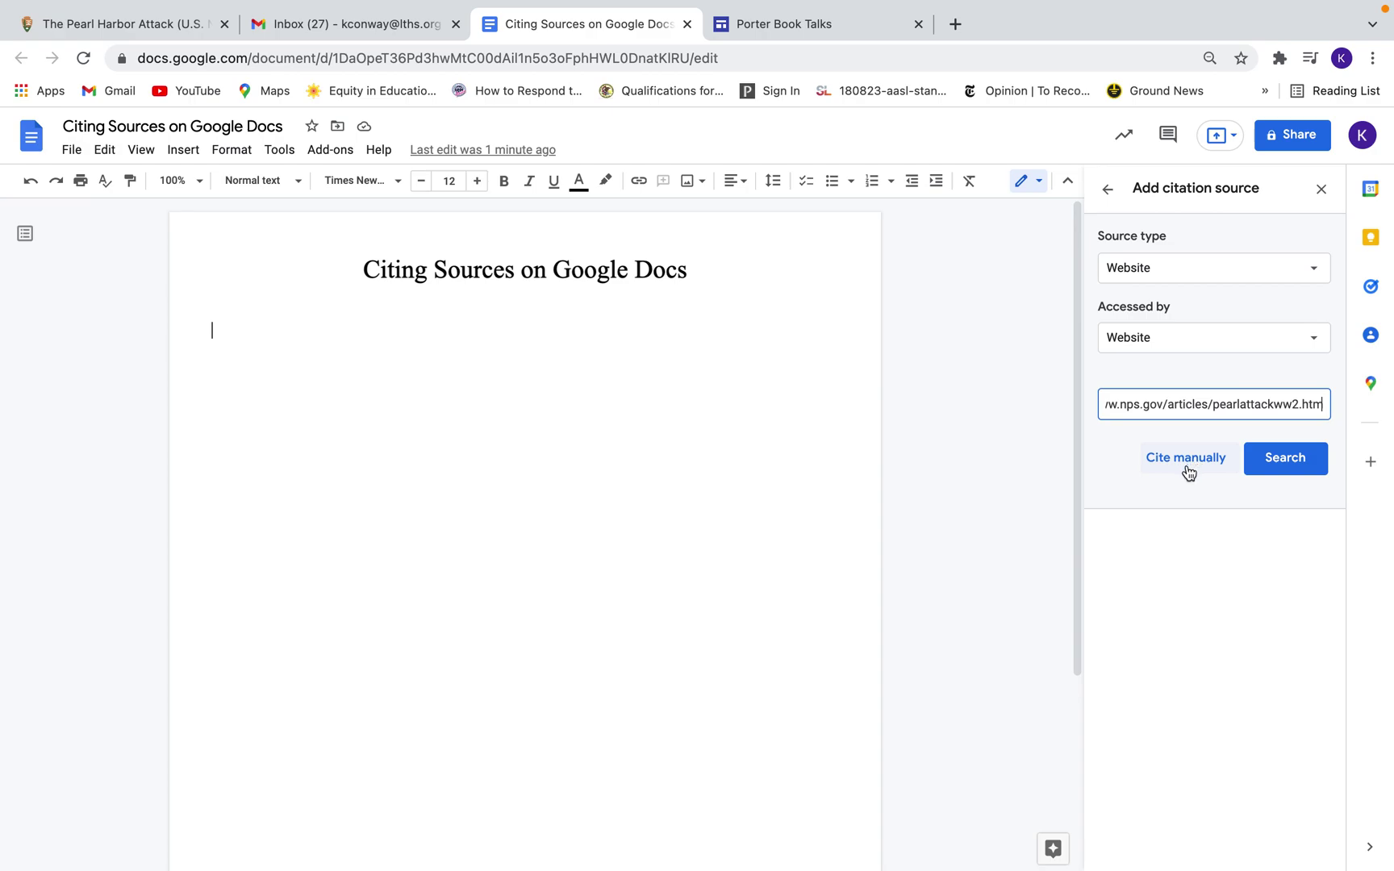
left_click(1286, 466)
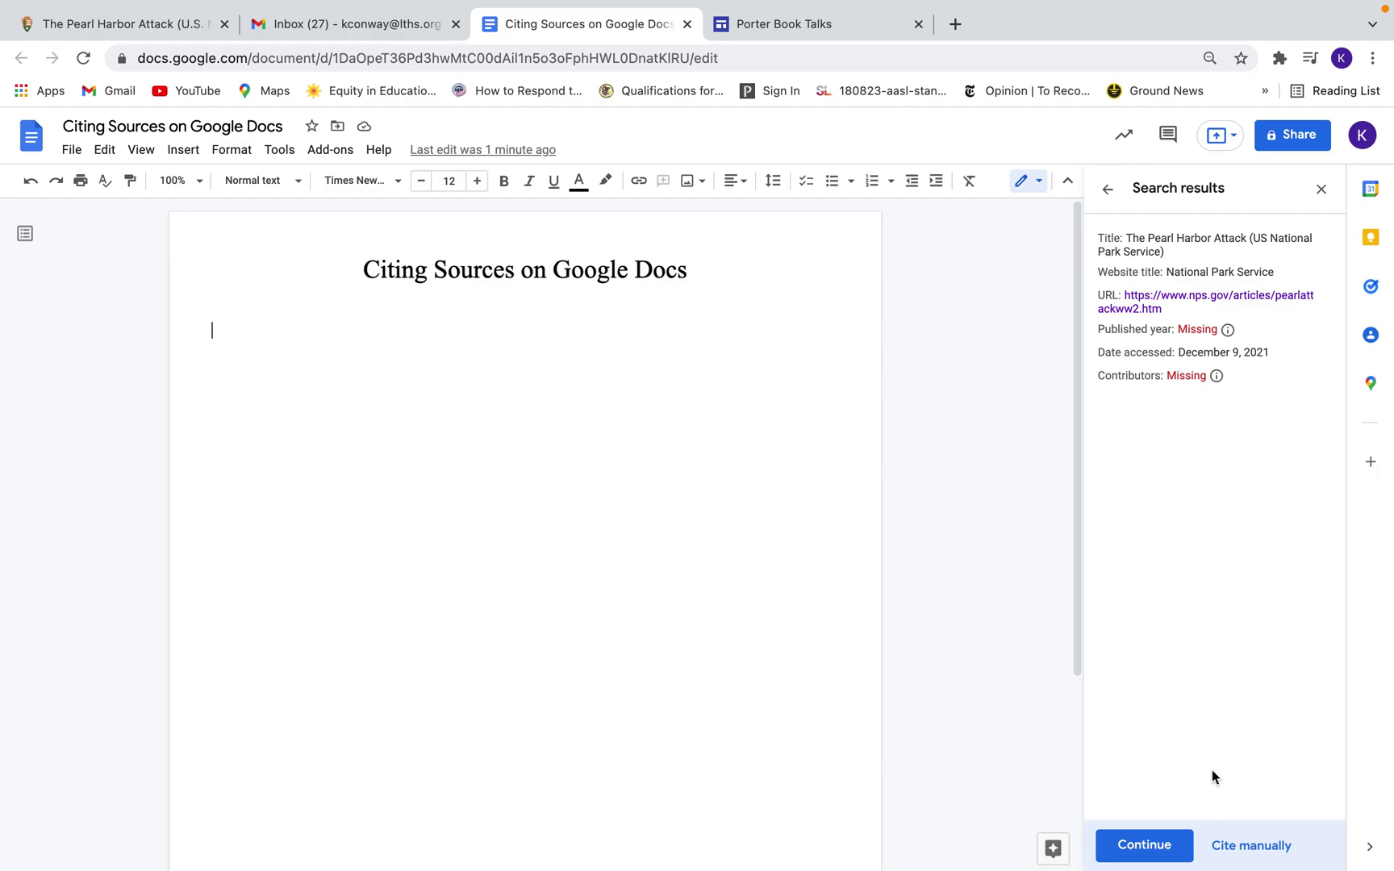
left_click(1132, 846)
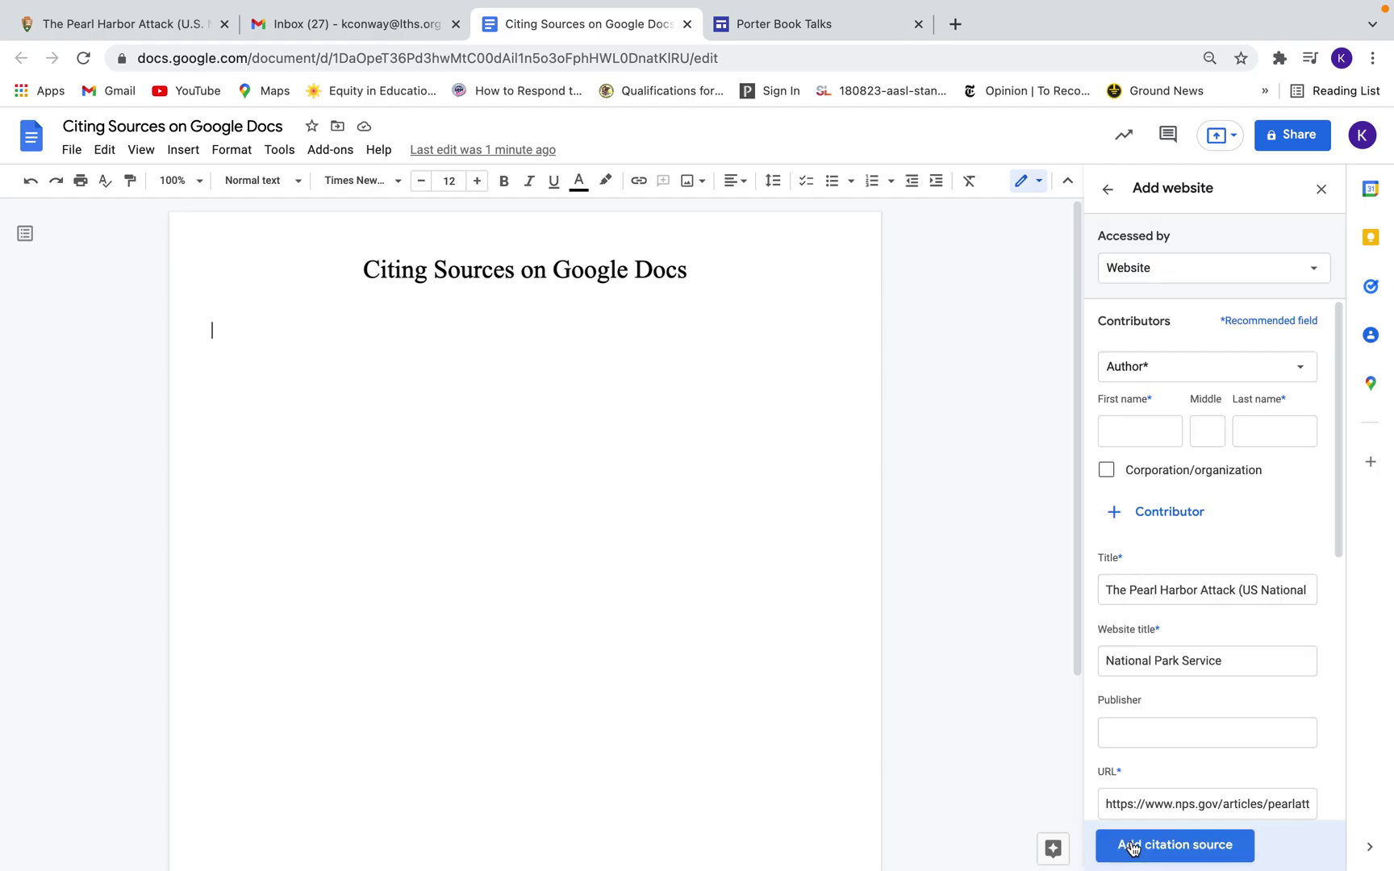
scroll(1186, 619, "down", 3)
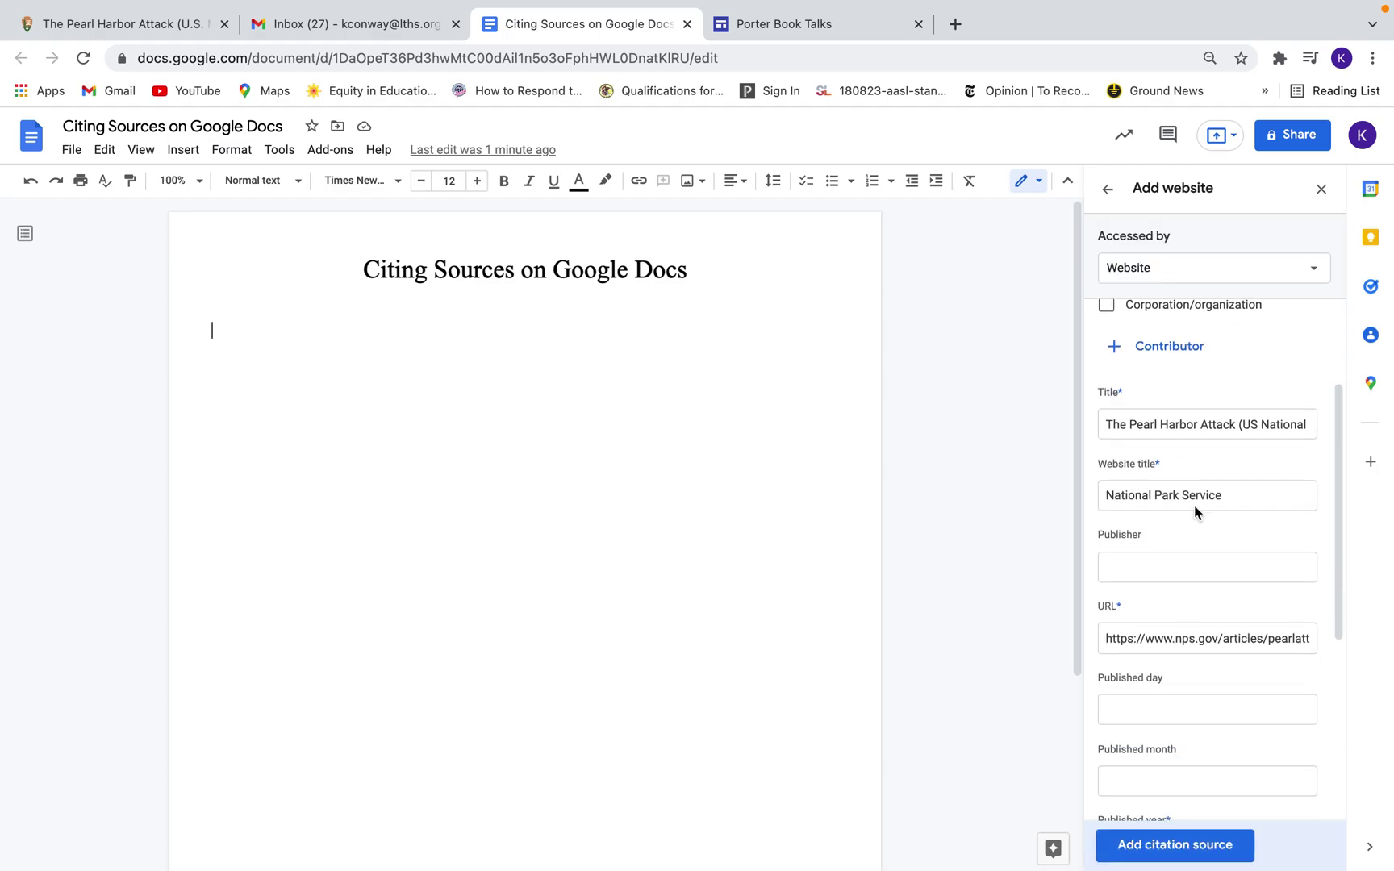
scroll(1193, 456, "down", 4)
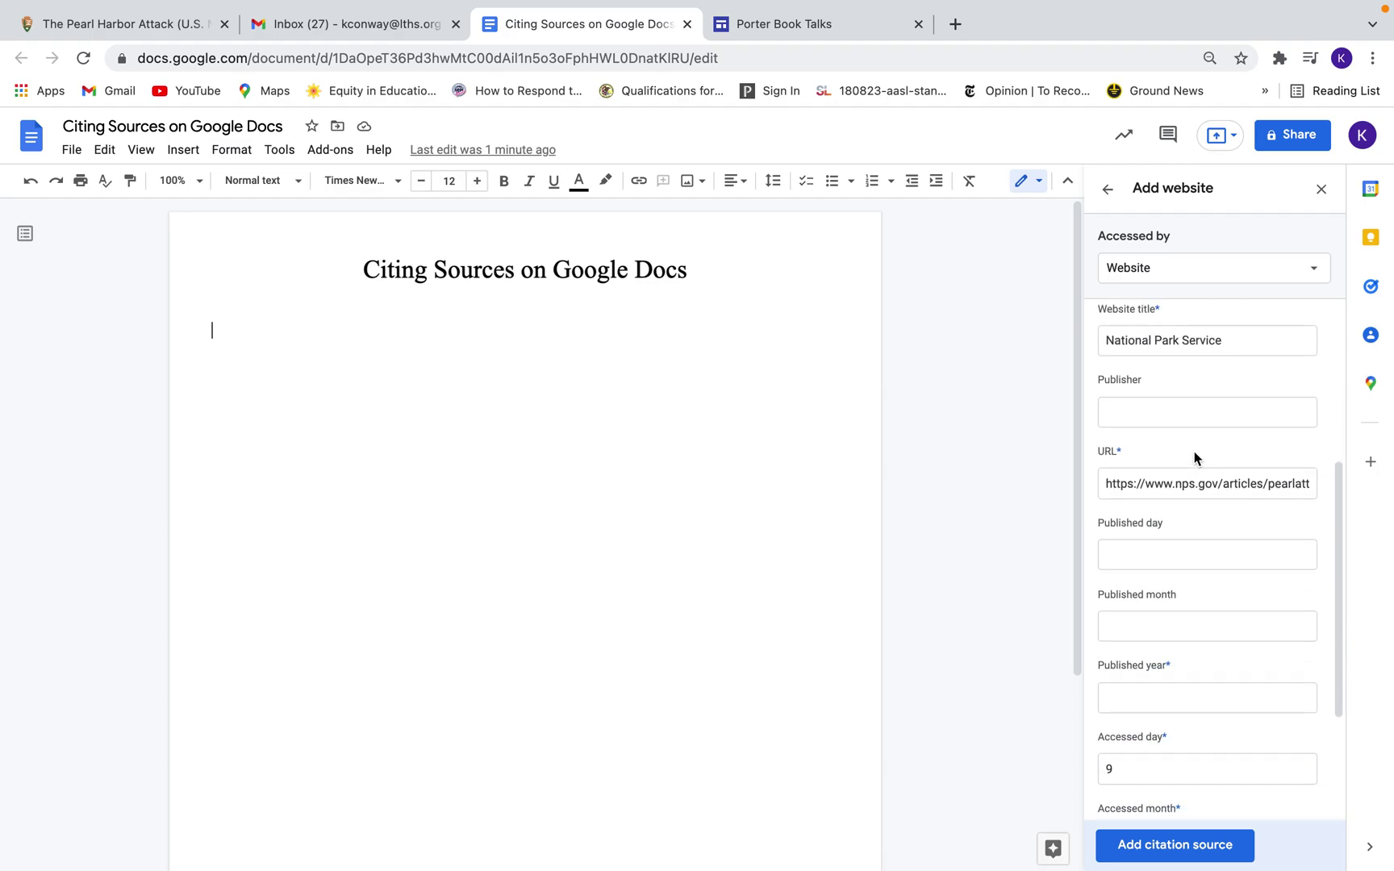
scroll(1188, 496, "down", 2)
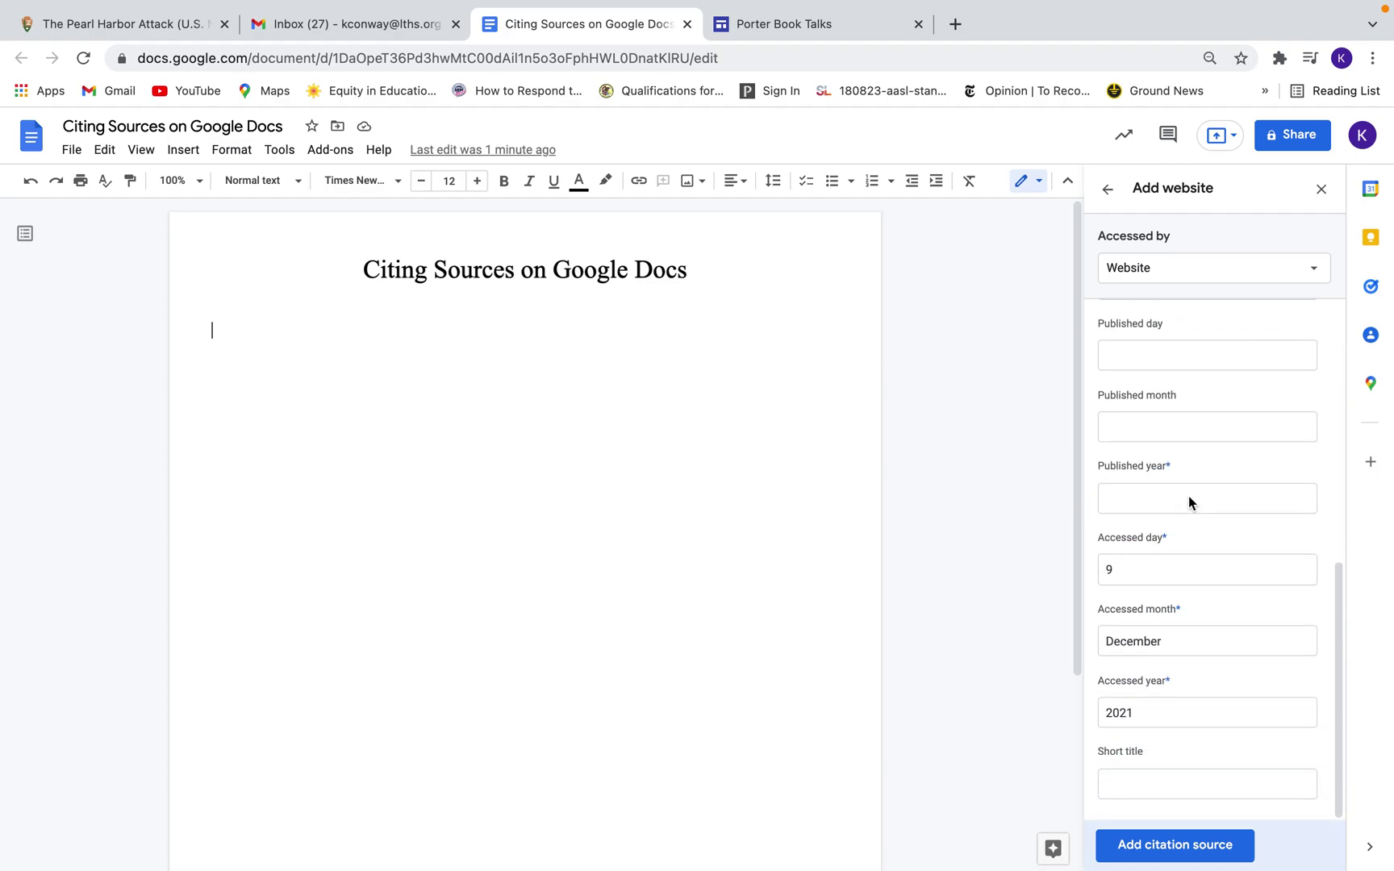
Save the NPS Pearl Harbor Attack website citation to the Citations list
left_click(1168, 849)
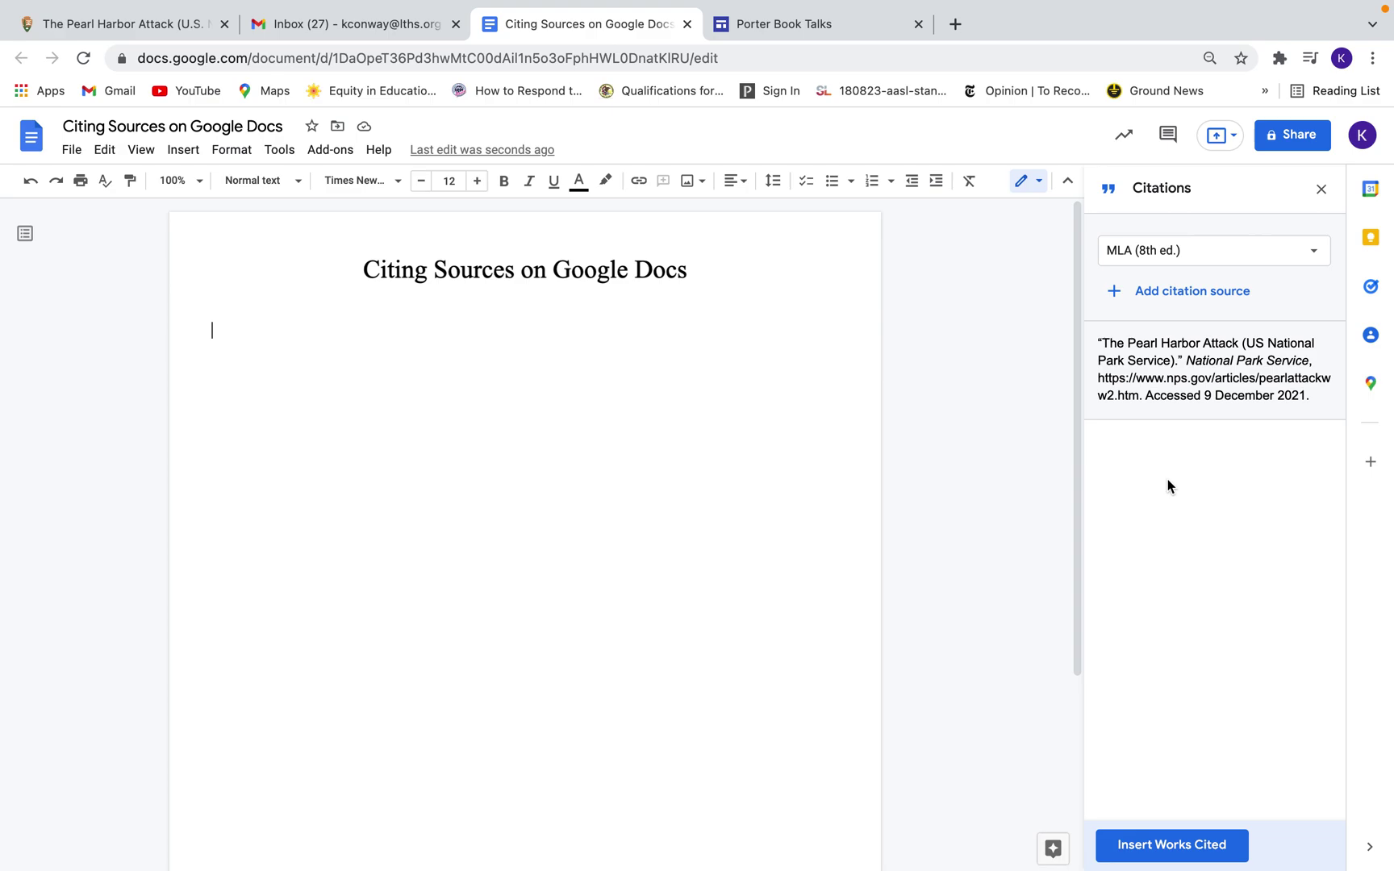
Copy the NPS article's opening sentence and return to the Google Doc to paste it
left_click(129, 30)
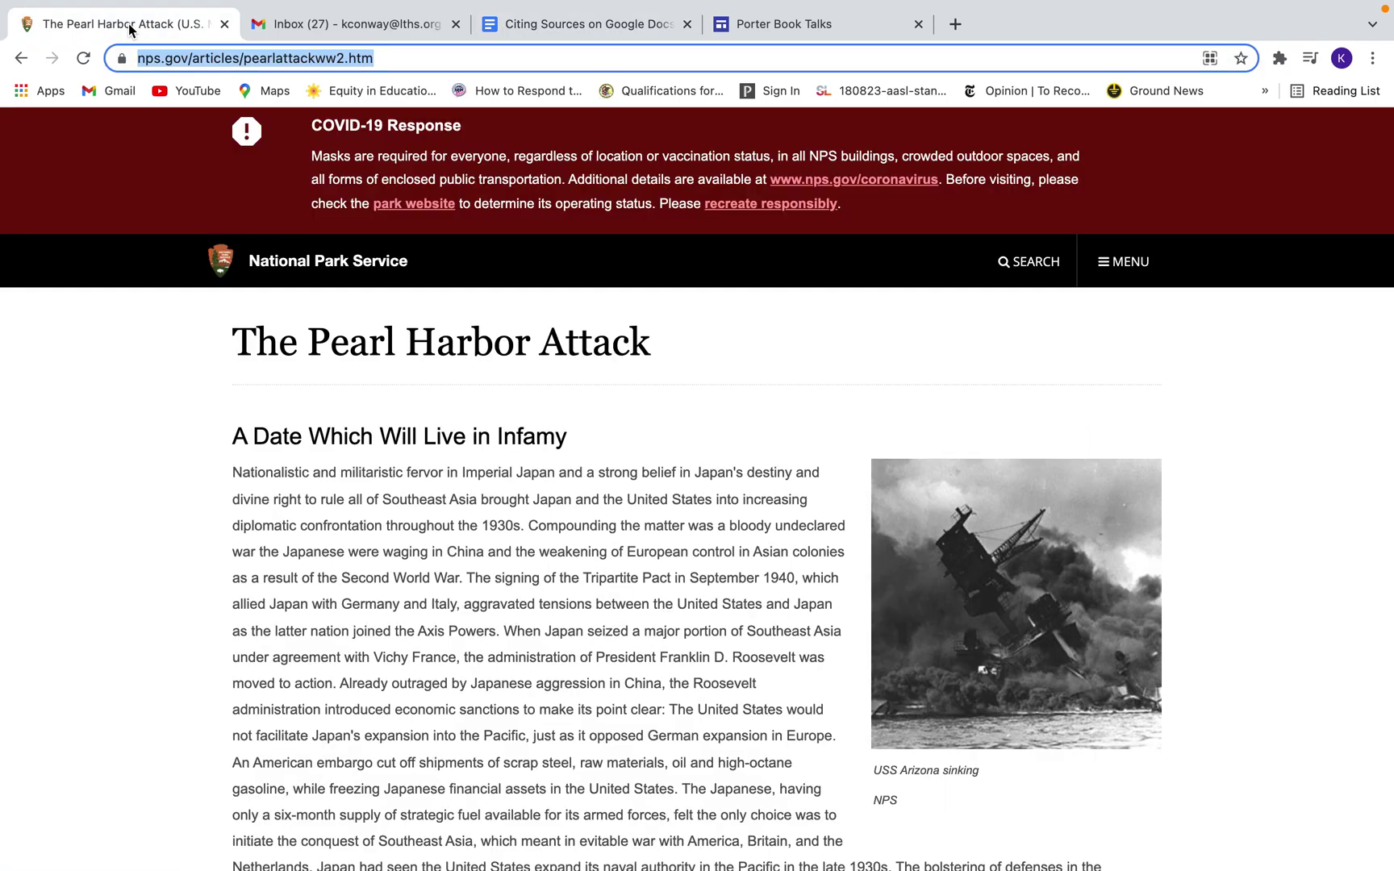
left_click(230, 477)
left_click_drag(254, 481, 517, 542)
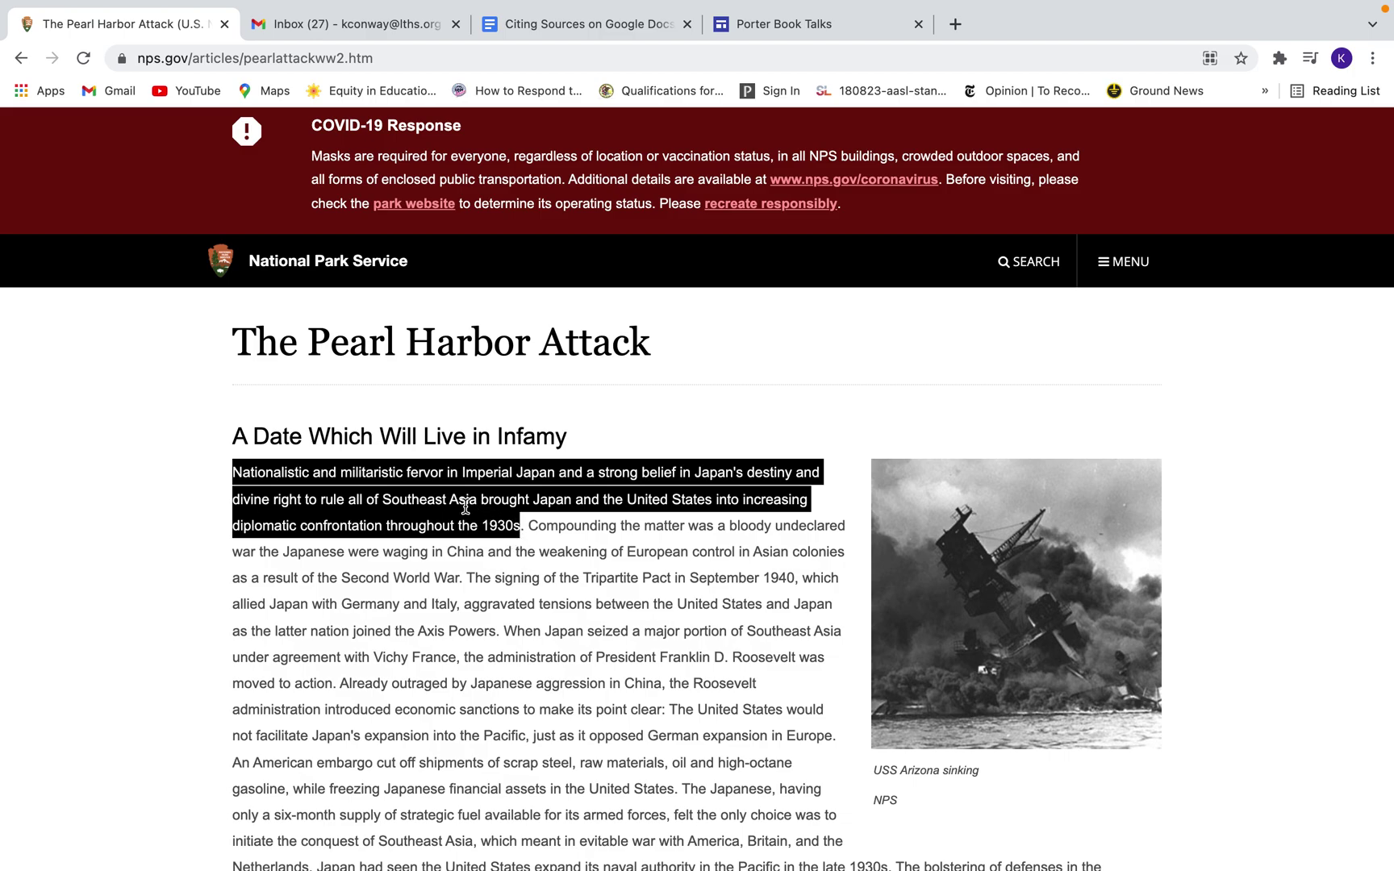
right_click(466, 505)
left_click(489, 550)
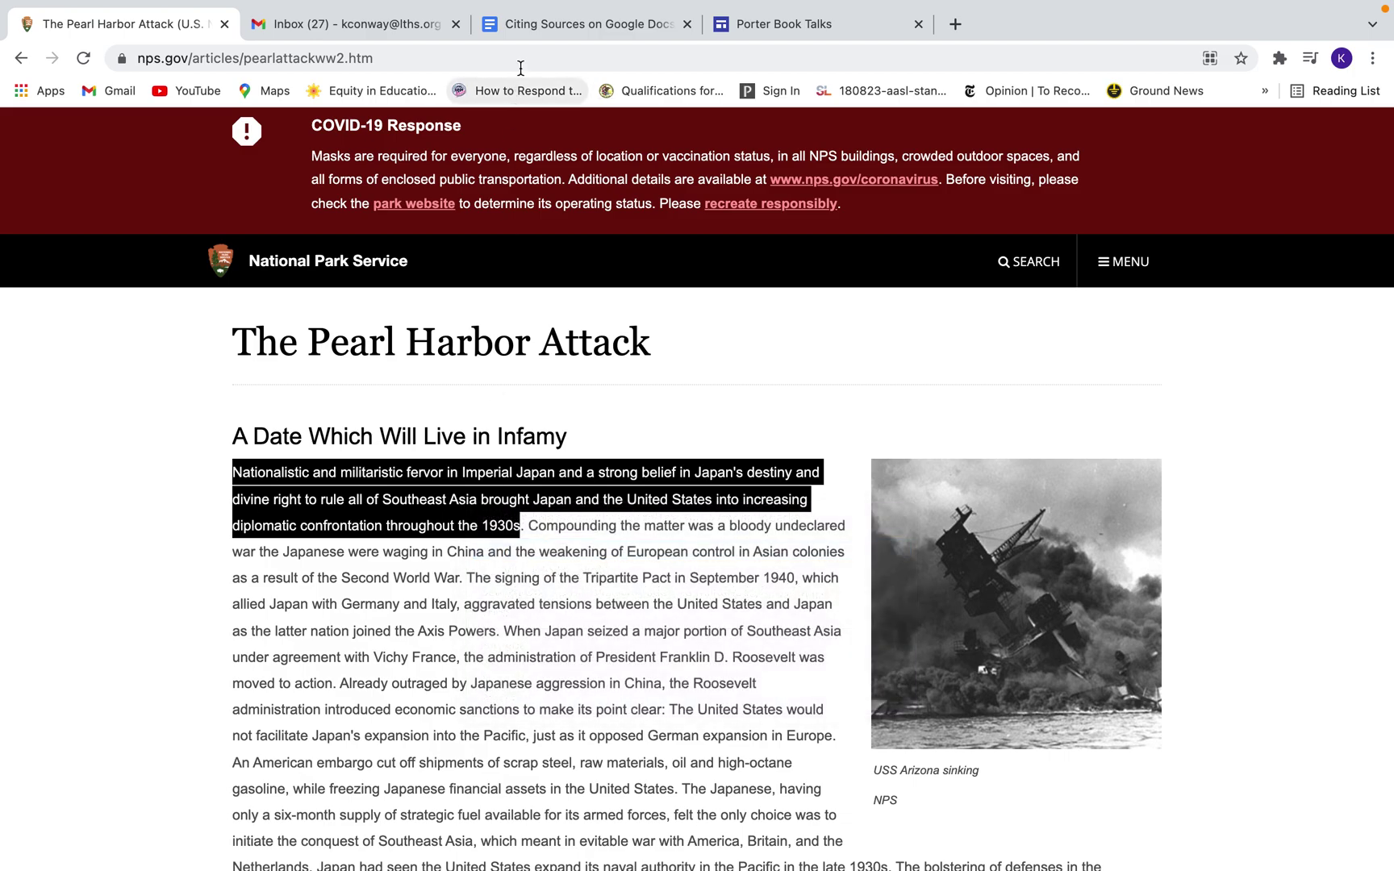
left_click(548, 28)
right_click(277, 340)
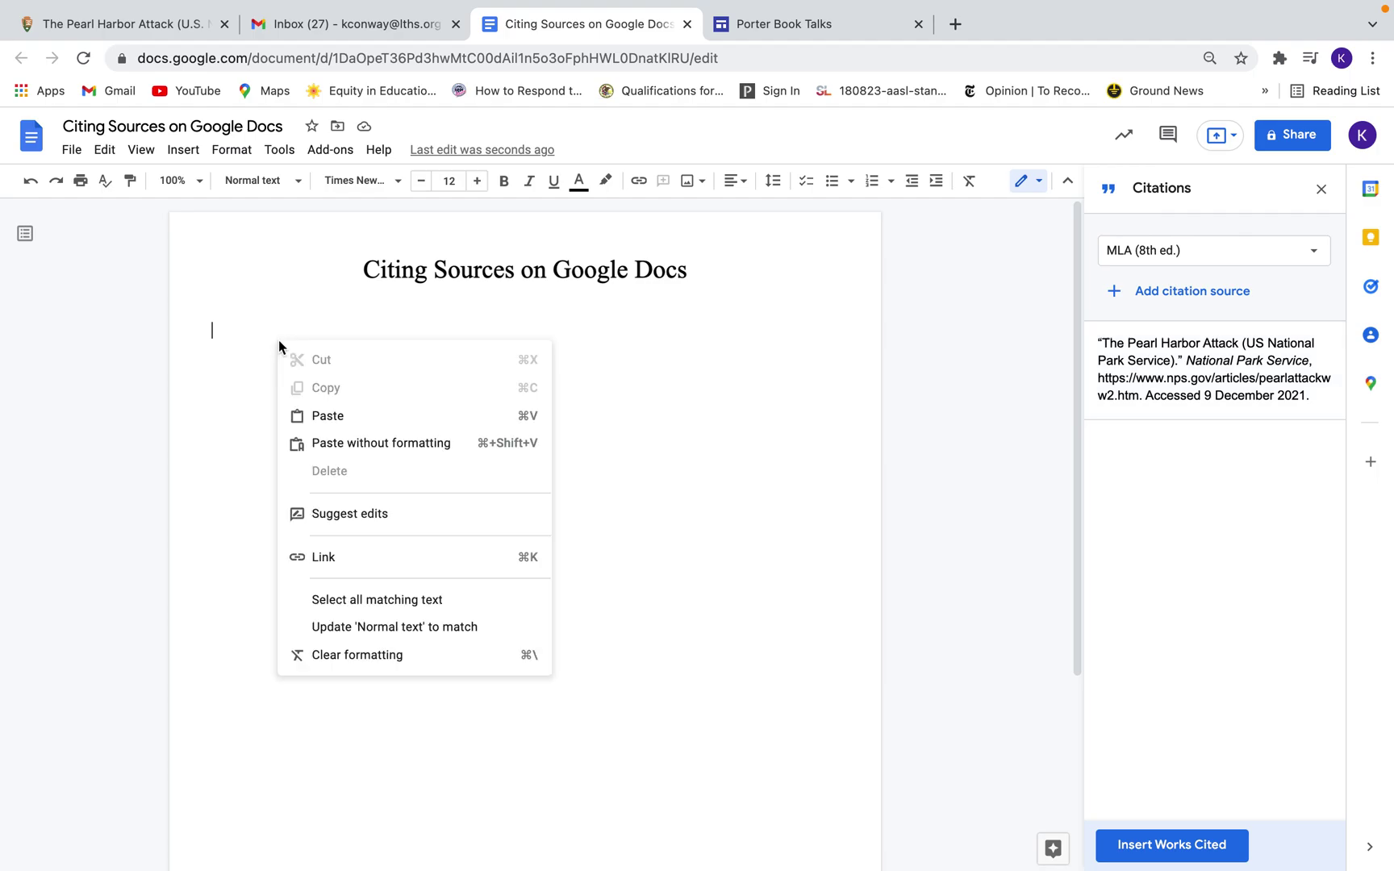
Paste the opening sentence into the document and wrap it in quotation marks
left_click(312, 414)
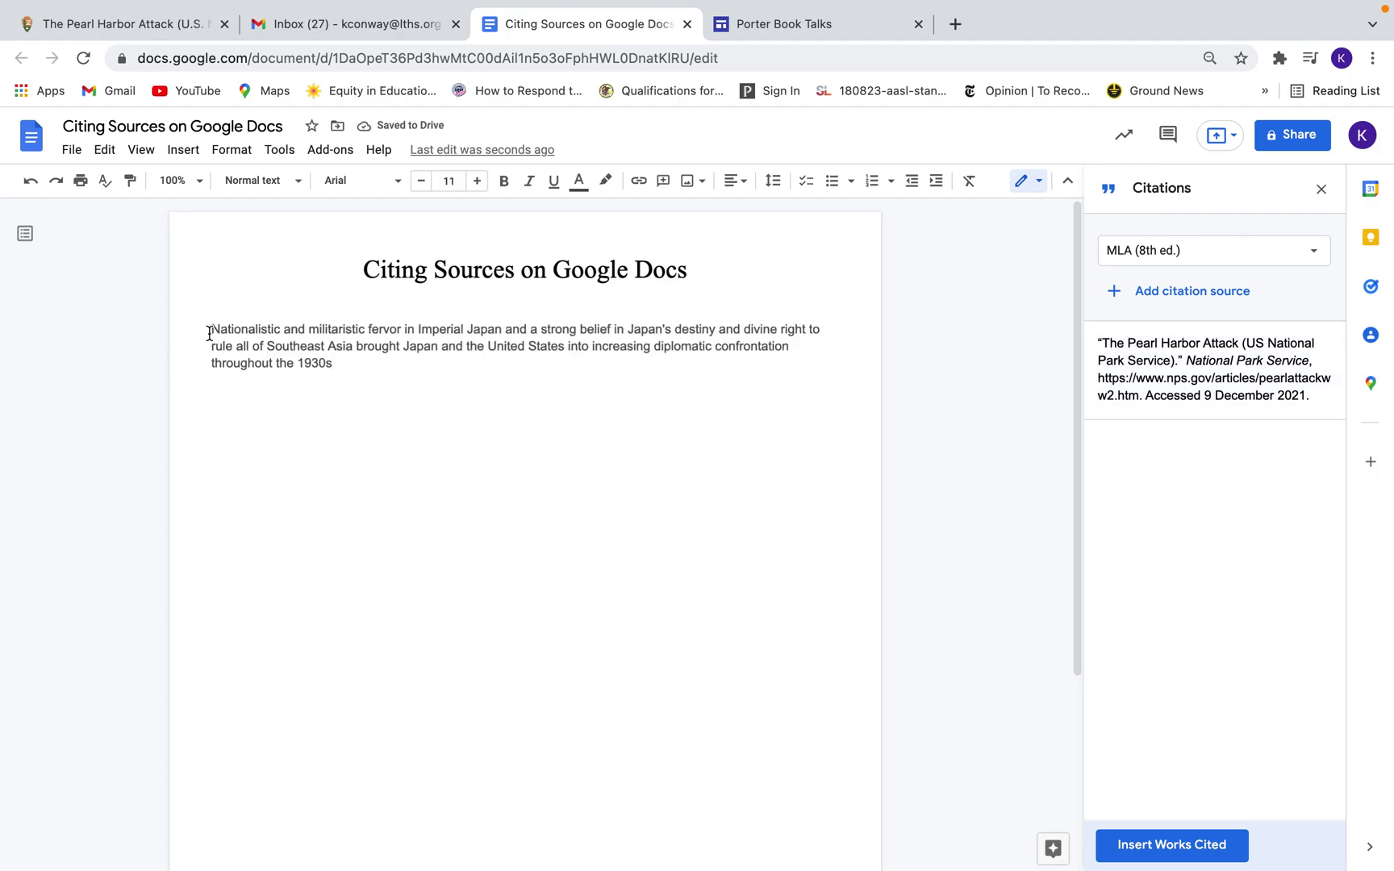
left_click(210, 333)
type("\"")
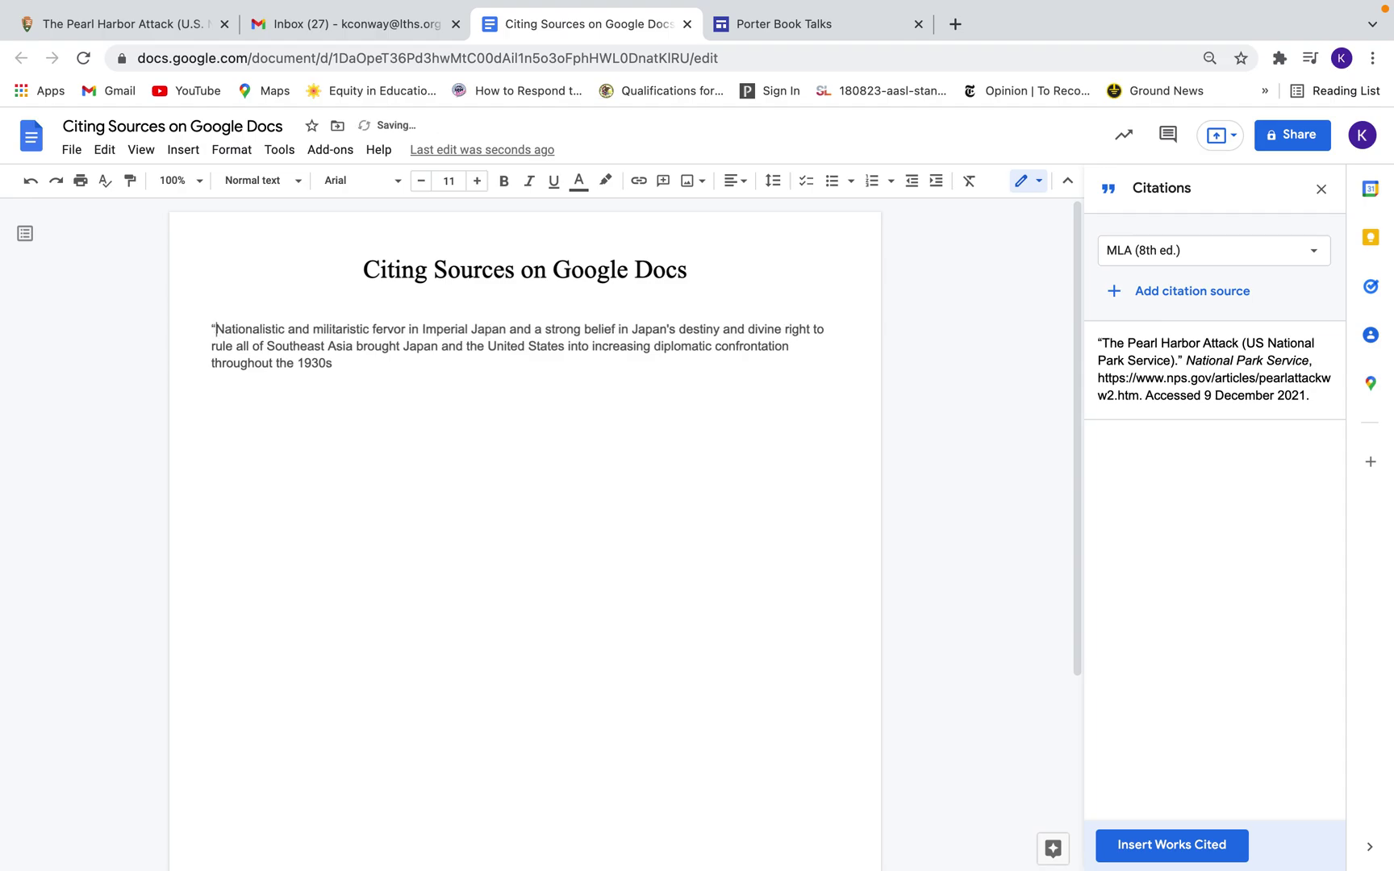
left_click(335, 365)
Insert the MLA in-text citation after the quote and end it with a period
mouse_move(1151, 396)
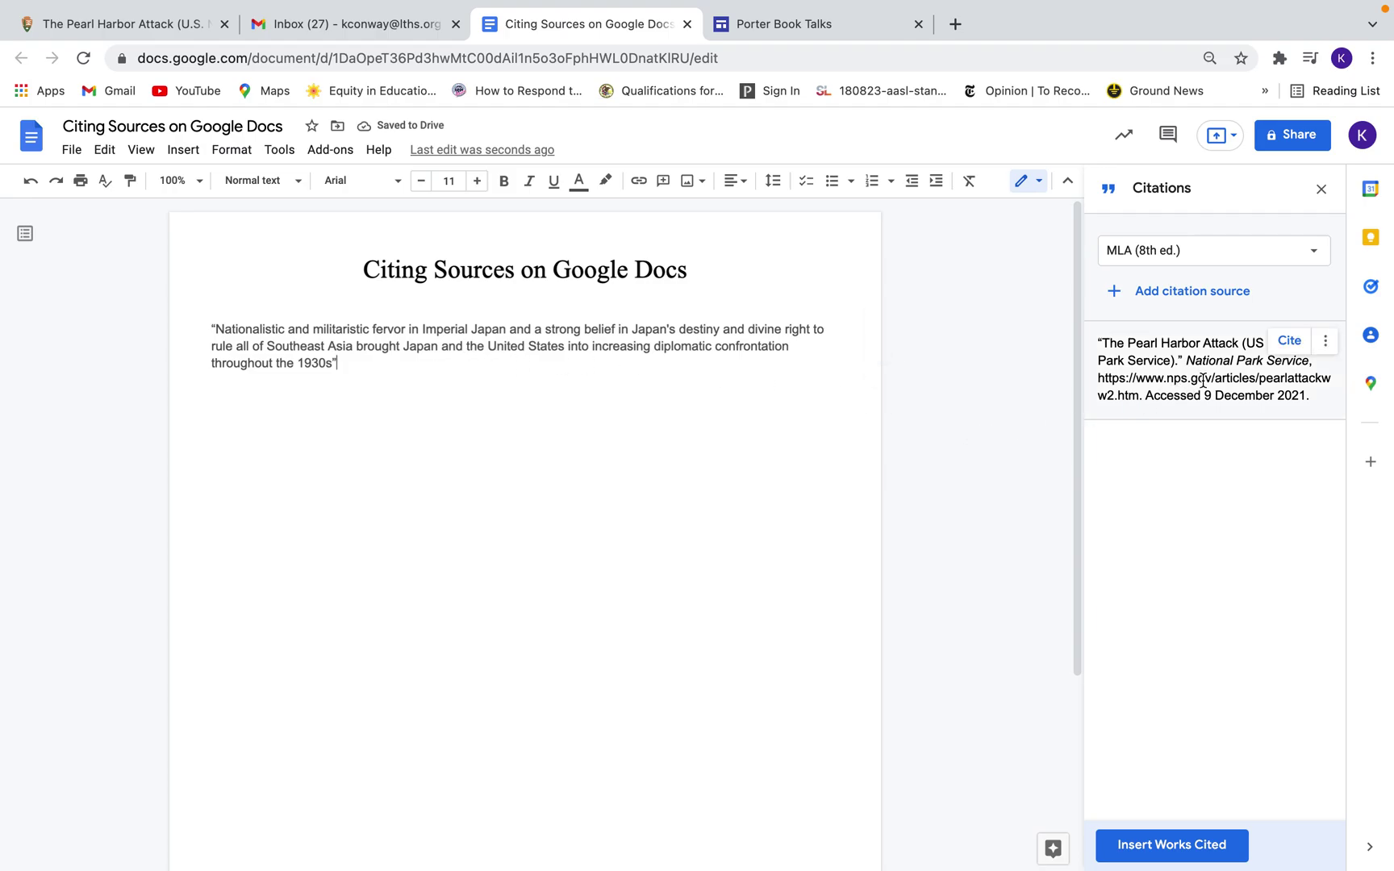
left_click(1288, 340)
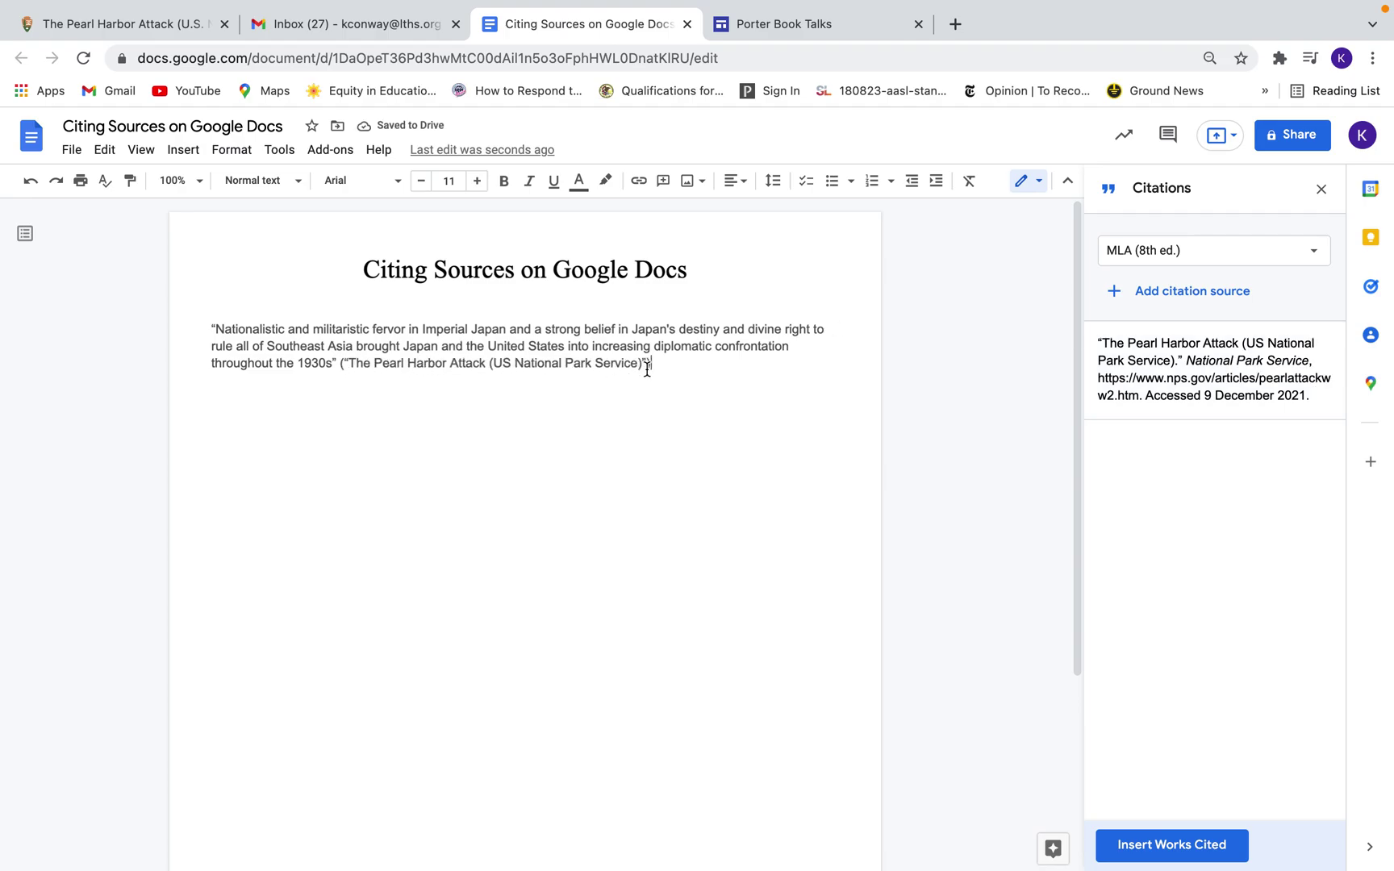
type(".")
mouse_move(1294, 348)
Add blank lines below the quoted paragraph until a second page begins
key("Return")
key("Return")
key("Return")
key("Return")
key("Return")
key("Return")
key("Return")
key("Return")
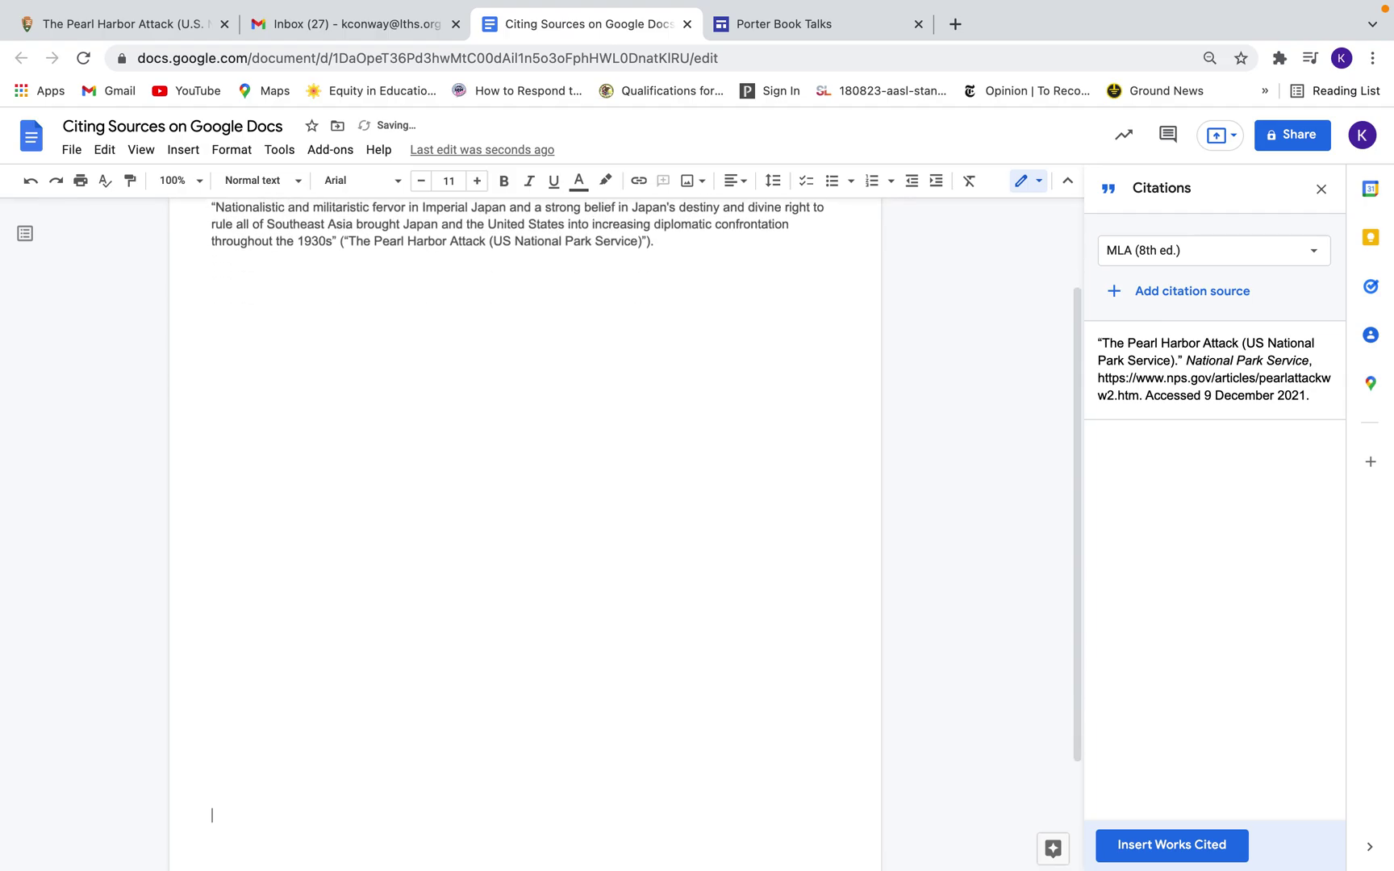
key("Return")
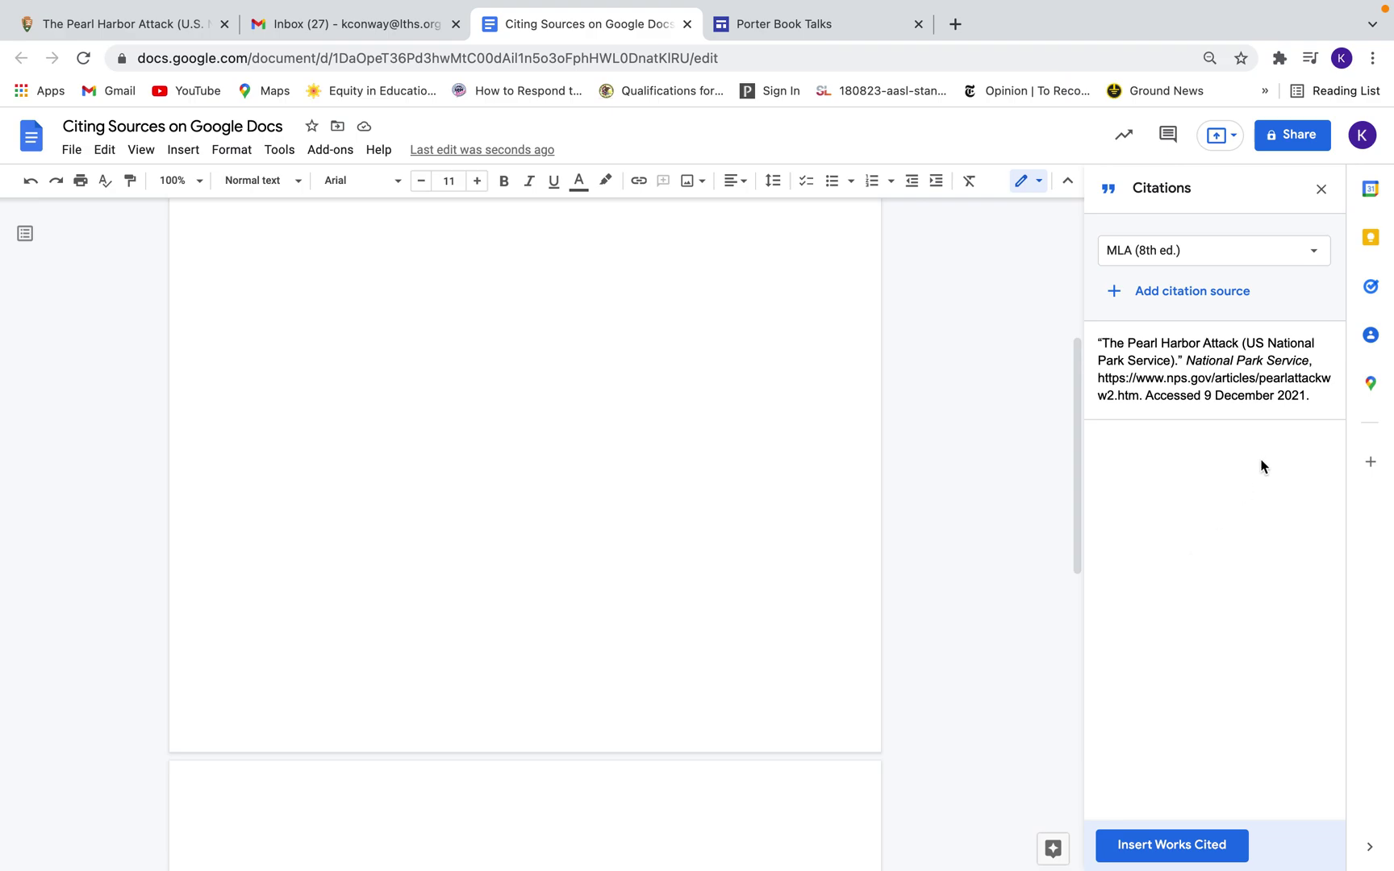
mouse_move(1184, 393)
Insert the Works Cited list on page 2 and scroll through the document to review it
left_click(1157, 847)
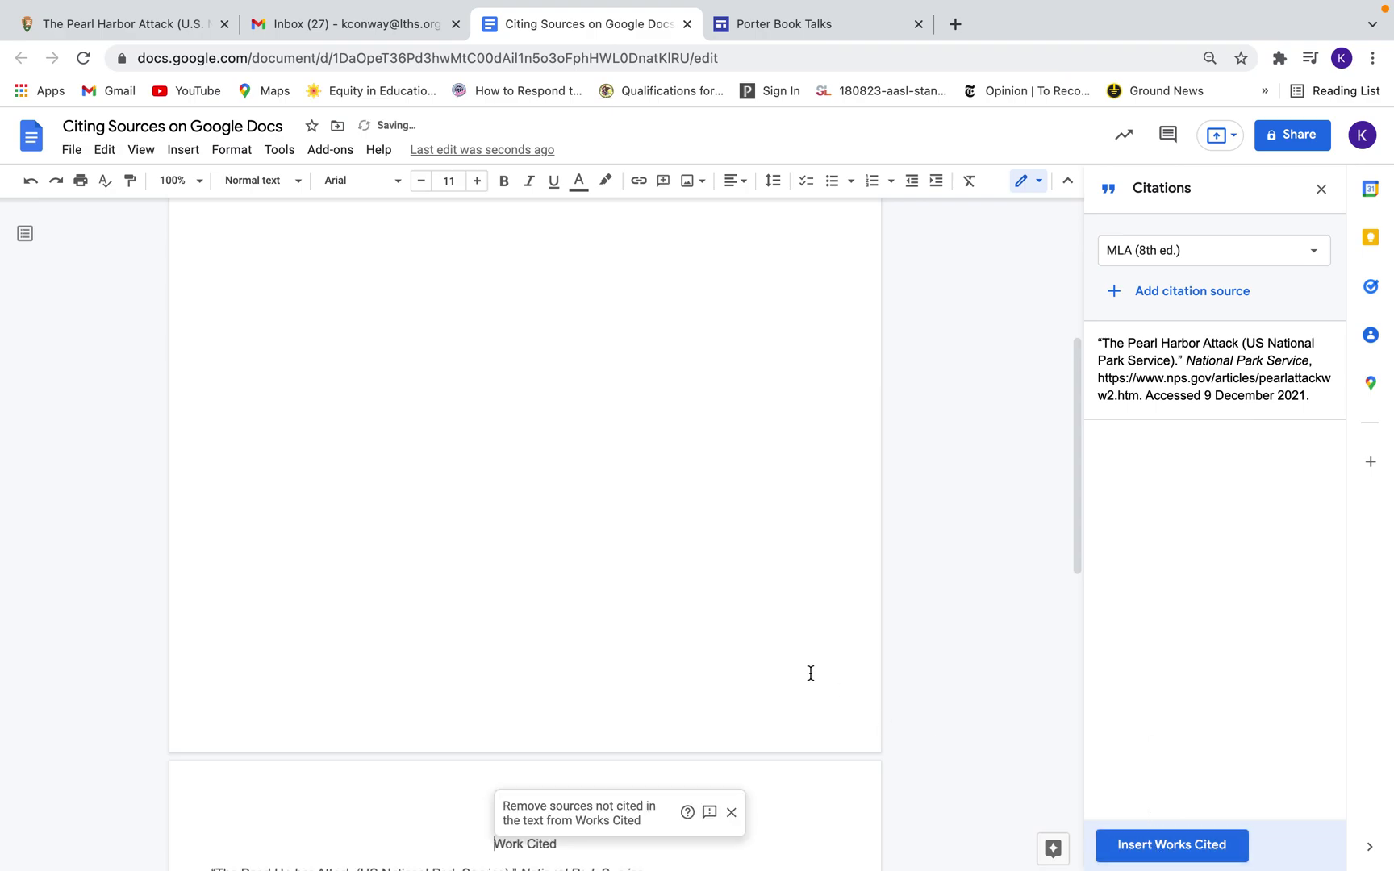
scroll(810, 673, "down", 3)
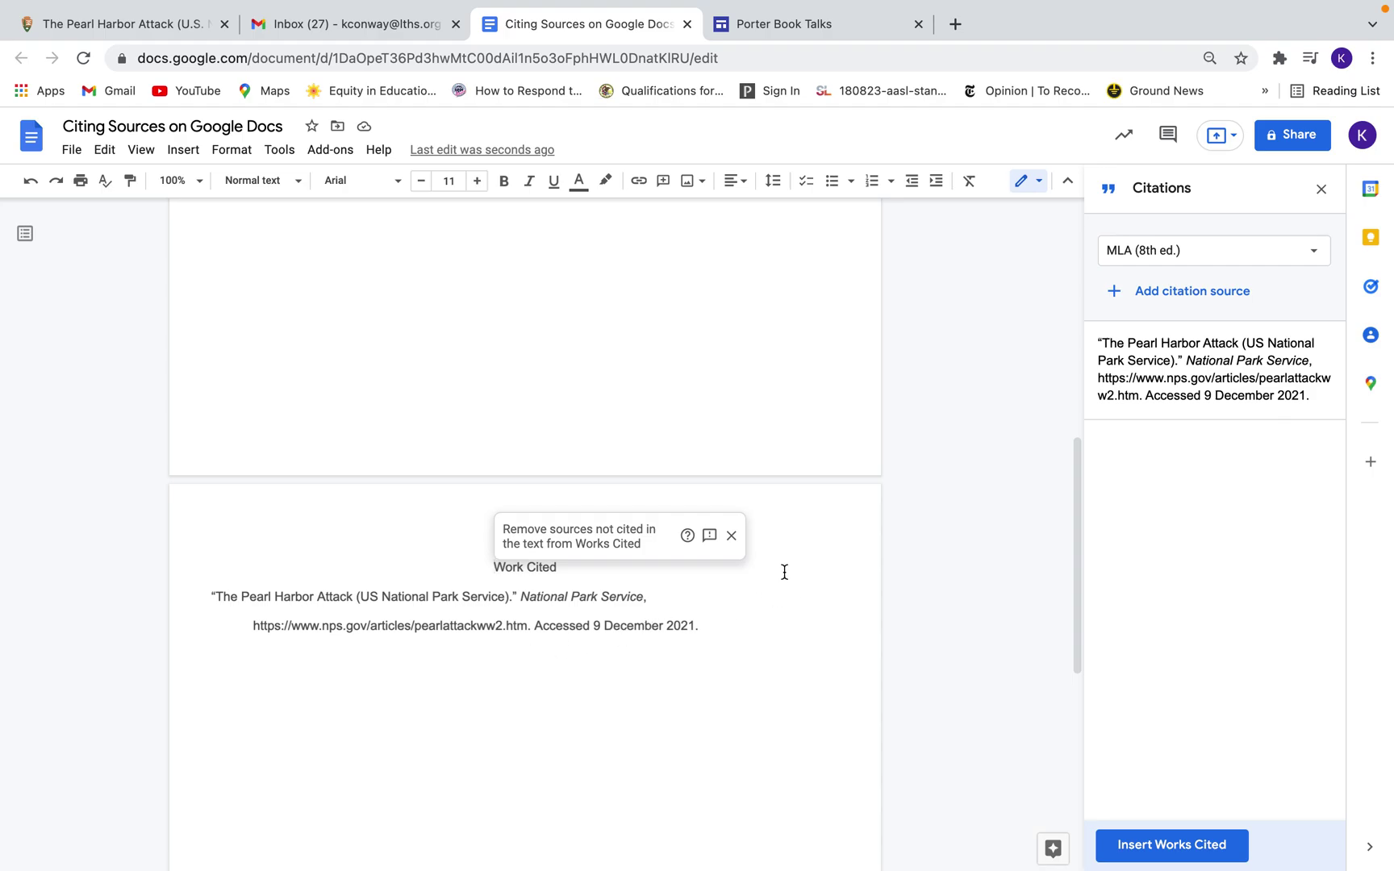
scroll(784, 571, "up", 1)
scroll(856, 560, "up", 5)
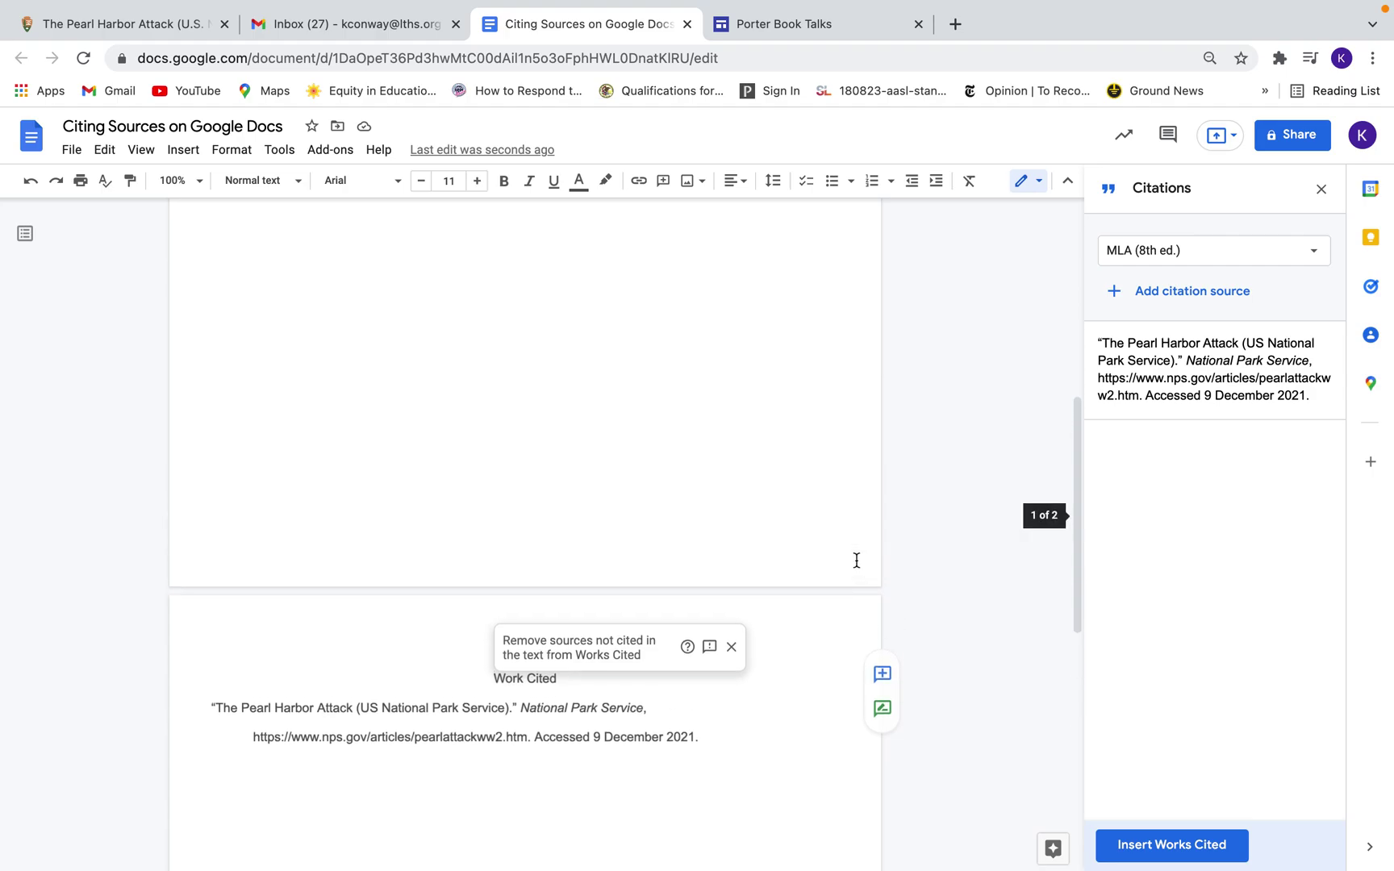
scroll(856, 560, "up", 10)
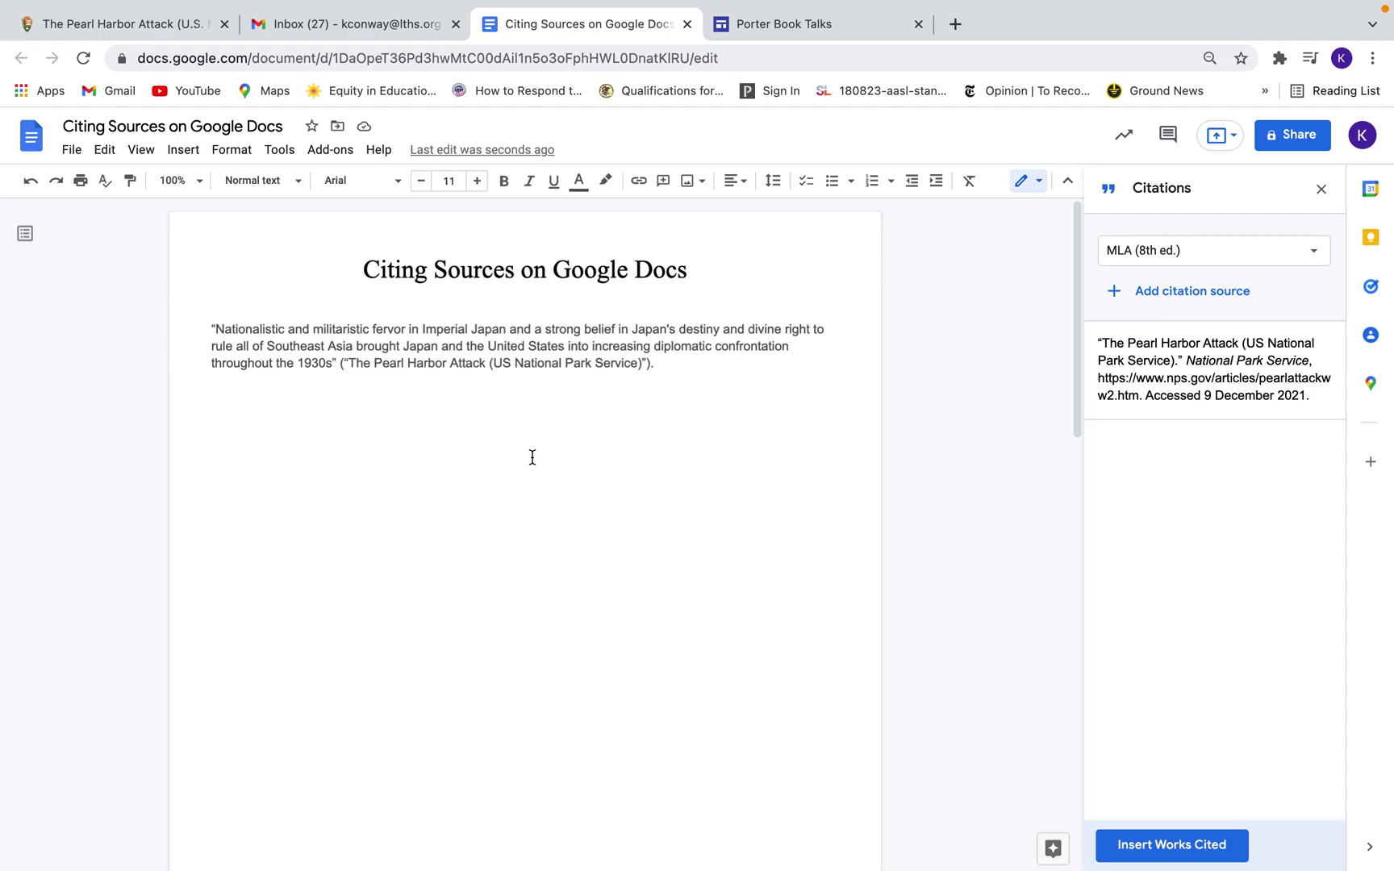
scroll(532, 458, "down", 1)
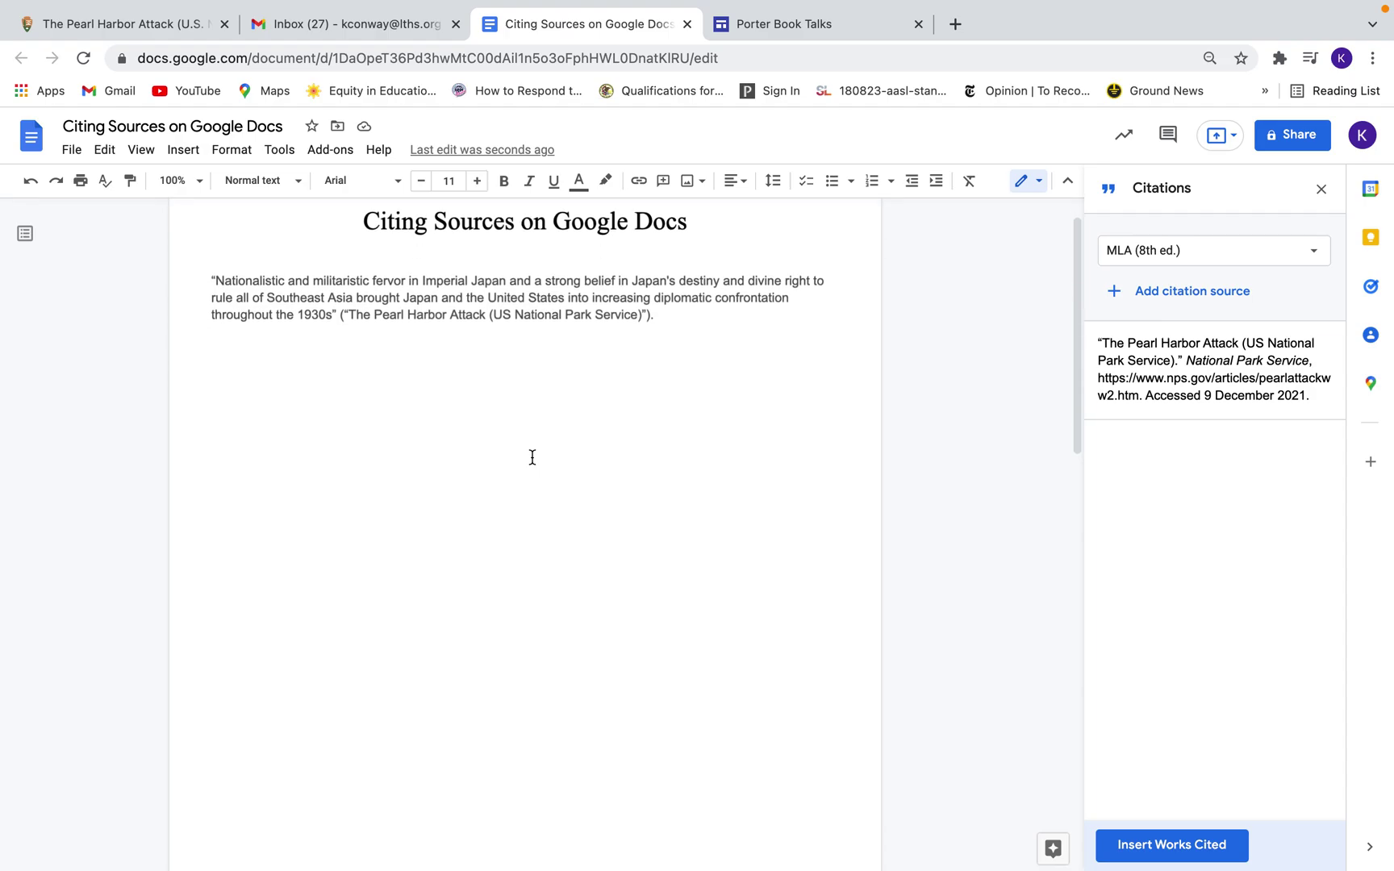